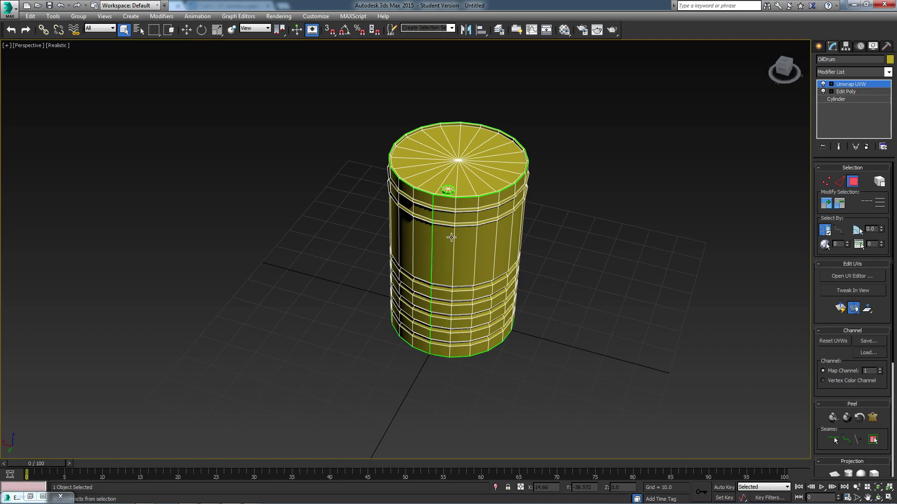
Leave polygon selection on the oil drum's Unwrap UVW modifier and deselect the drum
middle_click_drag(455, 234, 523, 233, "alt")
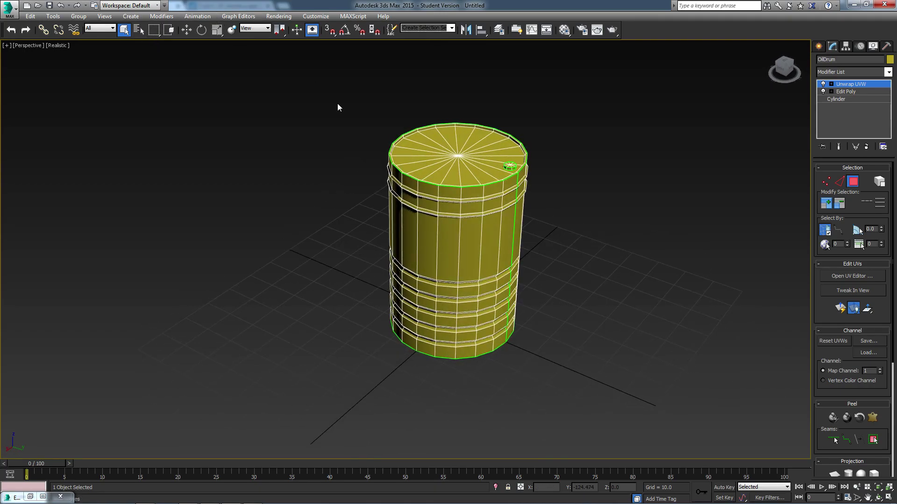
left_click(852, 181)
left_click(694, 206)
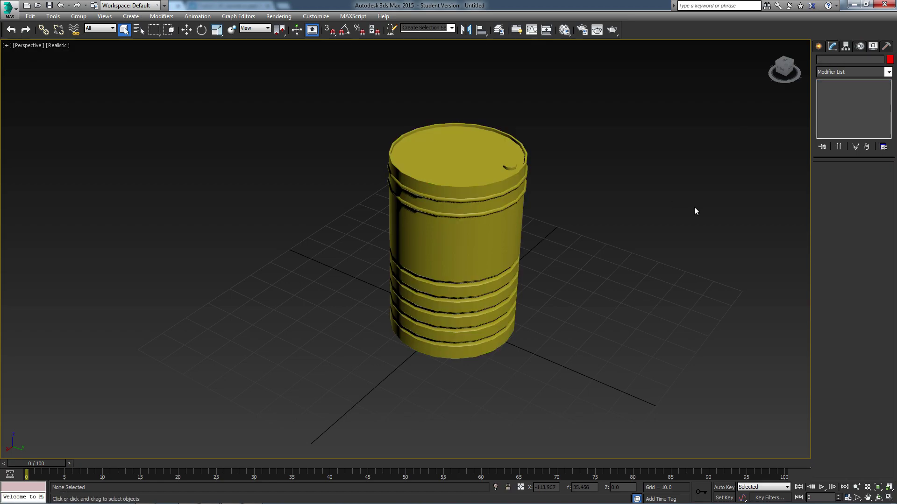
middle_click_drag(420, 275, 527, 288, "alt")
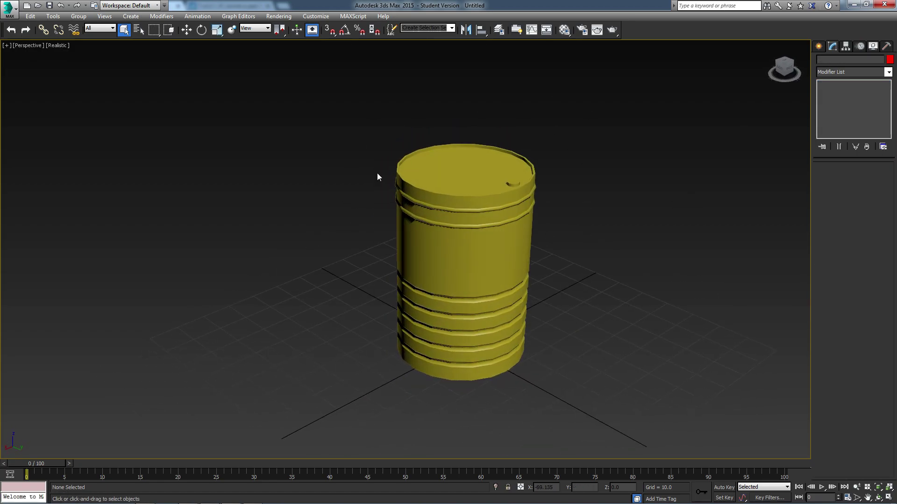
Select the oil drum, activate the Move tool and rename the drum OilDrum_LP
left_click(464, 267)
middle_click_drag(464, 266, 406, 224, "alt")
left_click(190, 31)
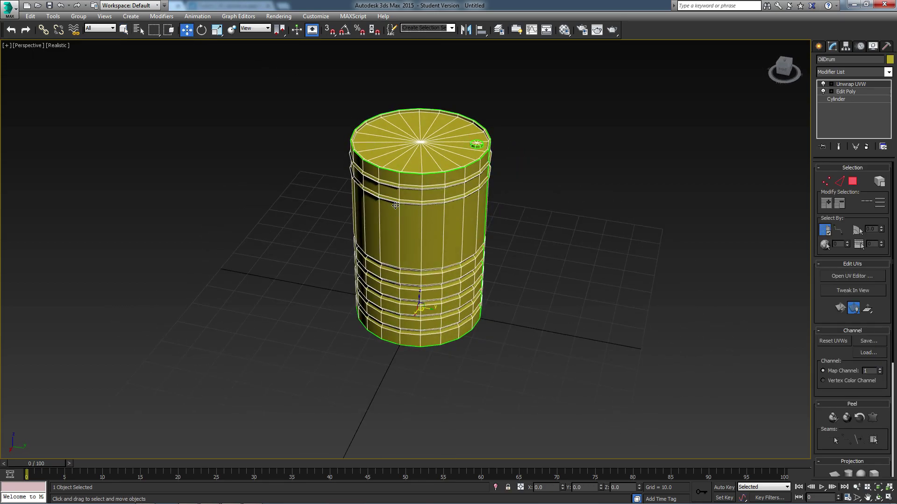
middle_click_drag(398, 263, 378, 250)
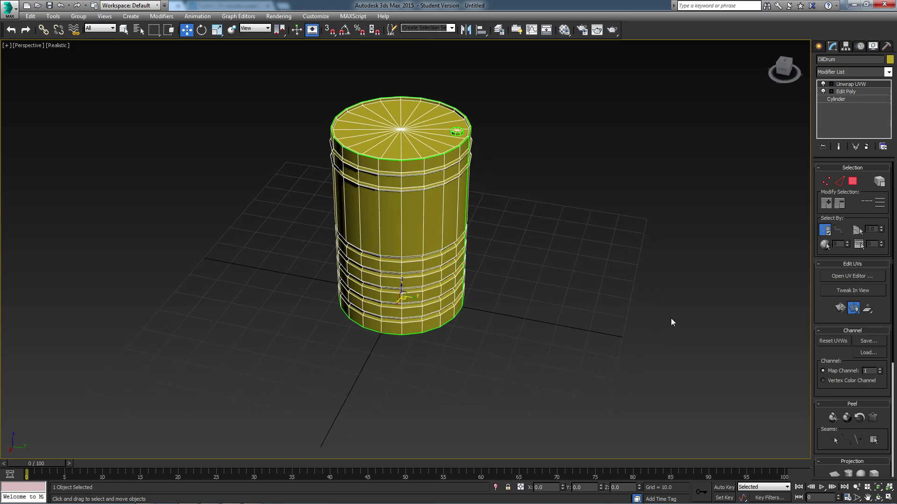
middle_click_drag(569, 332, 500, 300)
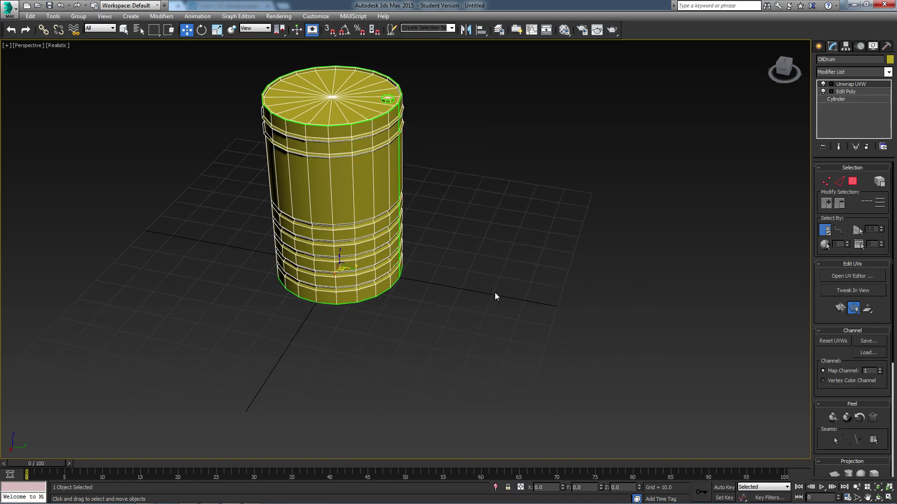
middle_click_drag(593, 306, 384, 308, "alt")
middle_click_drag(354, 250, 366, 244)
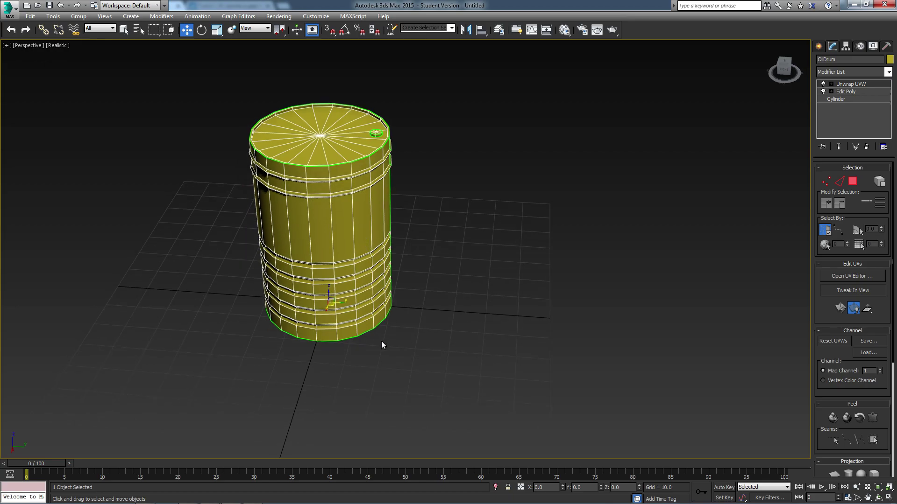
middle_click_drag(431, 302, 422, 305)
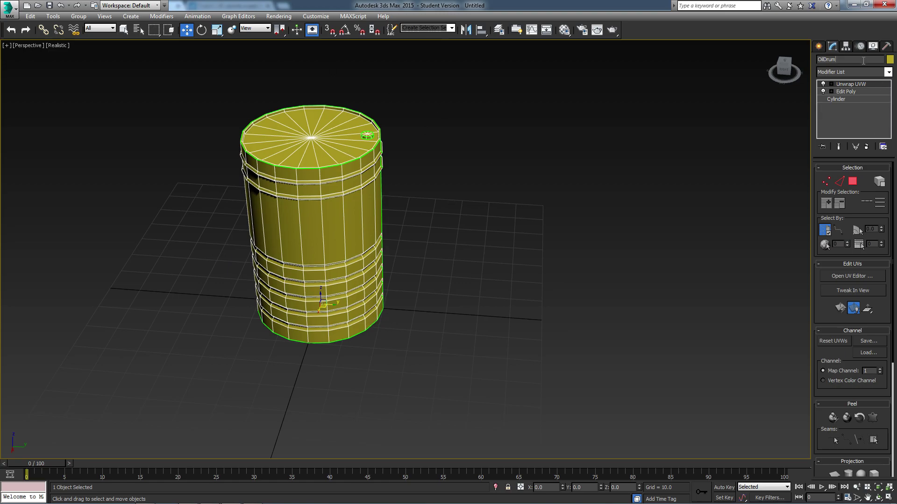
key("Return")
Clone the drum beside the original as one independent copy named OilDrum_HP
left_click(675, 234)
left_click(345, 189)
left_click_drag(337, 304, 489, 328, "shift")
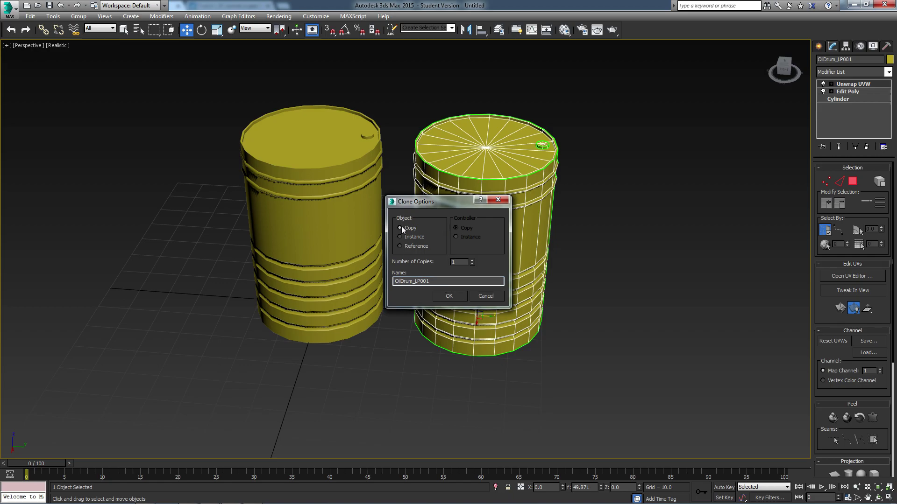
left_click_drag(430, 281, 417, 283)
key("BackSpace")
left_click(444, 296)
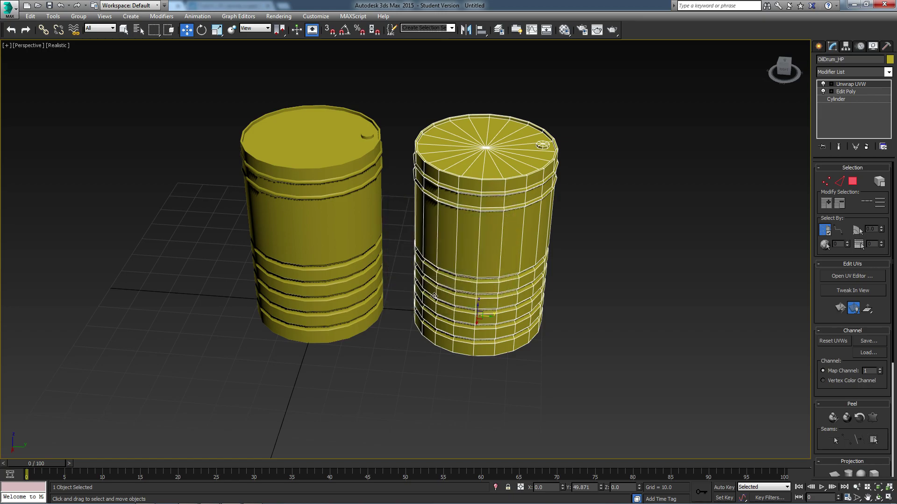
Hide the low-poly drum OilDrum_LP so only the high-poly copy stays in view
left_click(397, 184)
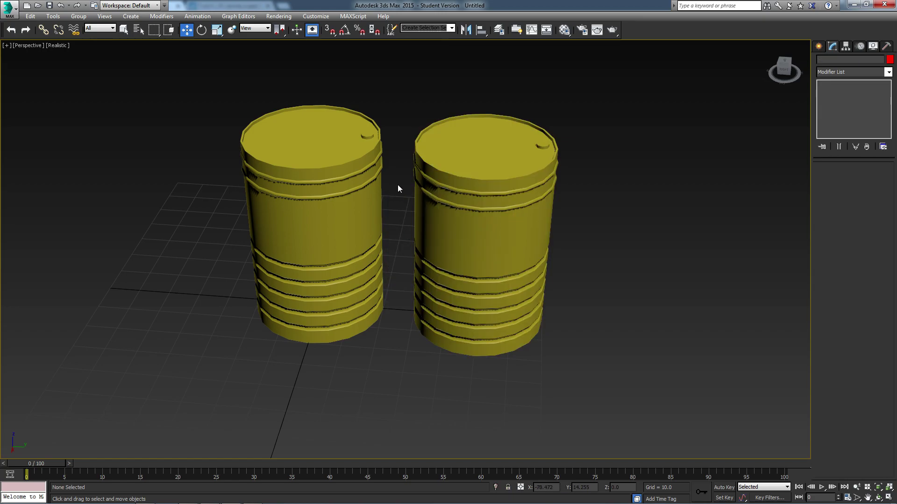
left_click(463, 223)
left_click(322, 199)
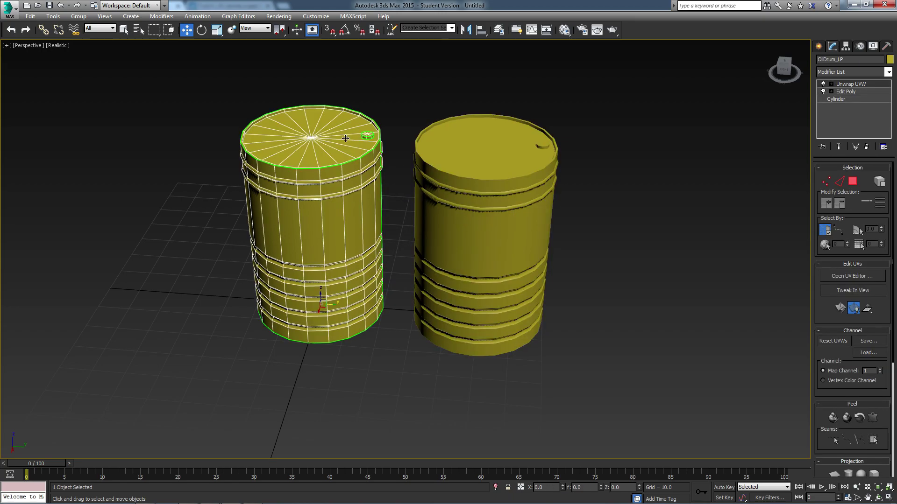
right_click(331, 180)
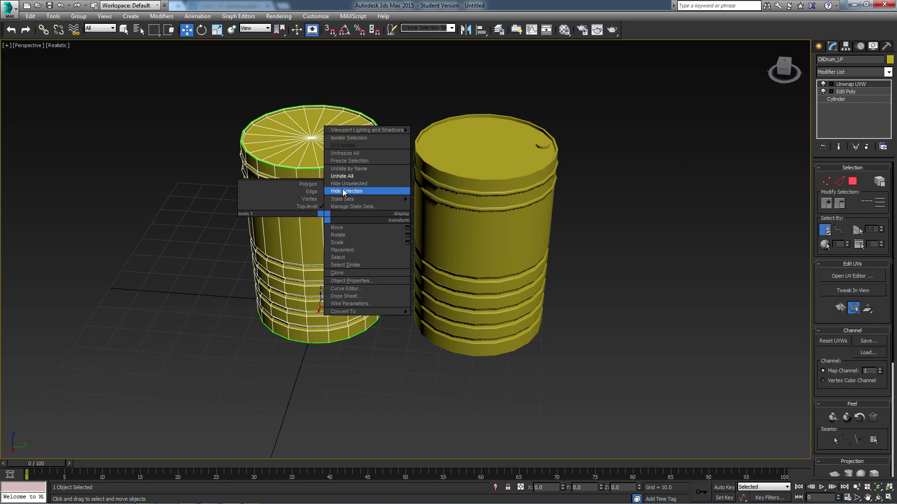
left_click(286, 152)
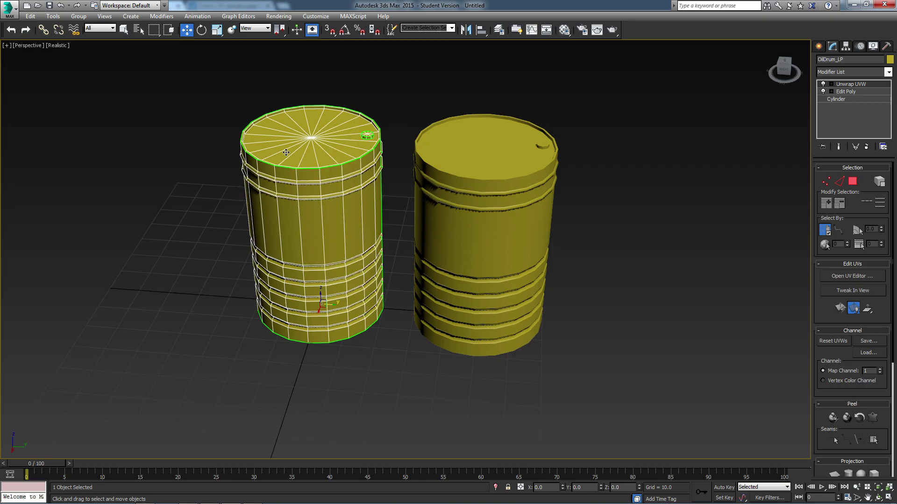
right_click(330, 134)
left_click(347, 141)
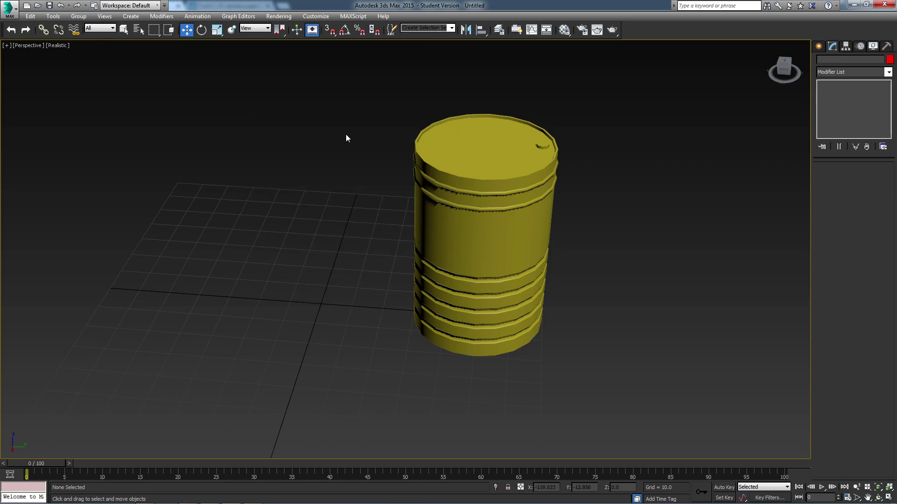
Add a MeshSmooth modifier to OilDrum_HP above its Unwrap UVW modifier
left_click(486, 213)
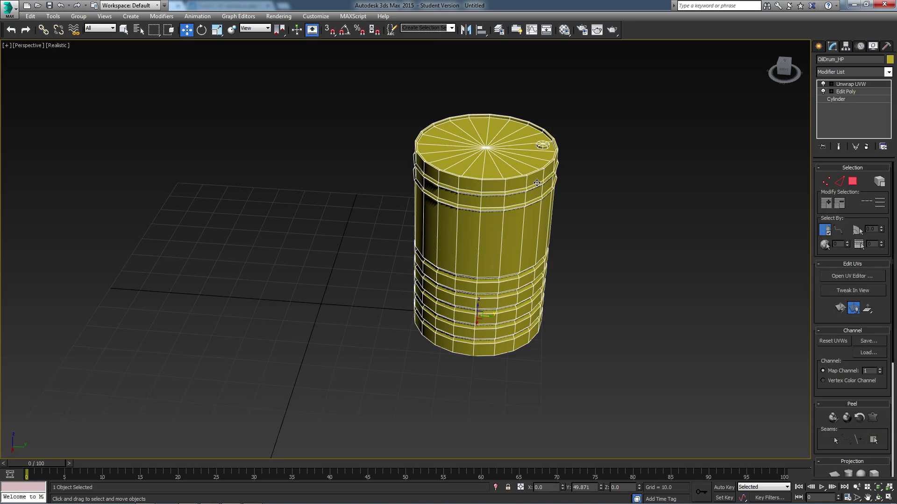
middle_click_drag(506, 243, 510, 256)
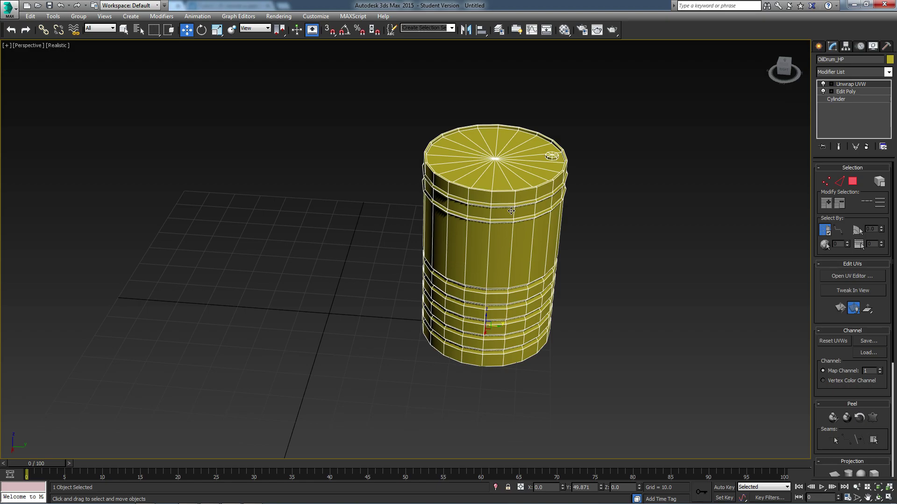
middle_click_drag(510, 255, 491, 250, "alt")
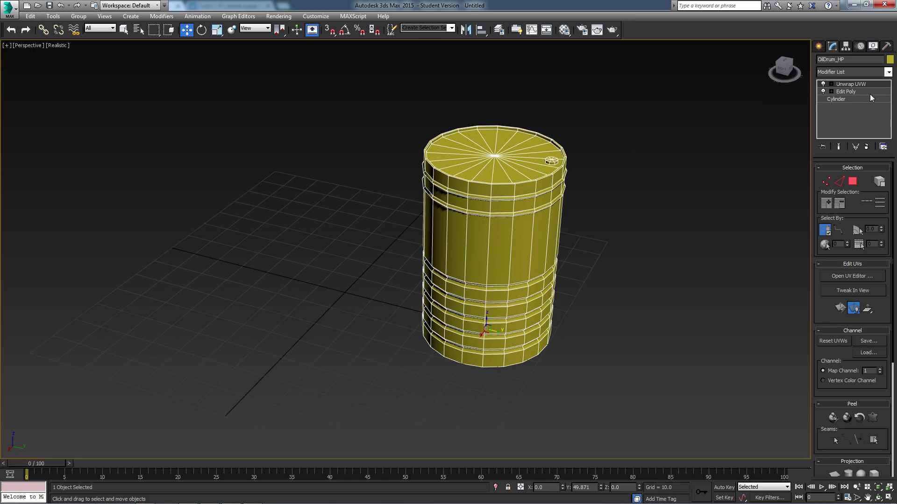
left_click(888, 72)
scroll(864, 281, "down", 5)
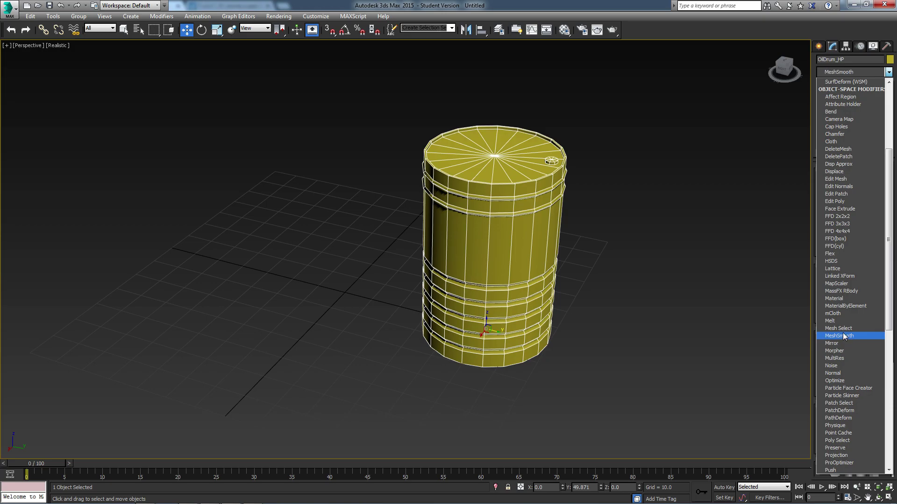
left_click(851, 337)
Examine how MeshSmooth rounds the drum's rim, ridges and cap, both deselected and with its wireframe shown
middle_click_drag(573, 200, 583, 219, "alt")
left_click(583, 219)
middle_click_drag(491, 219, 497, 158, "alt")
scroll(440, 198, "up", 4)
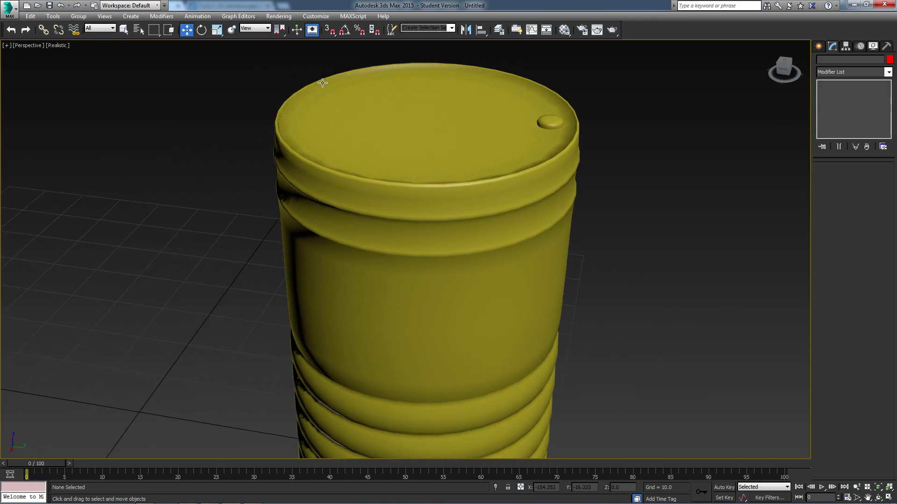
middle_click_drag(369, 158, 368, 142)
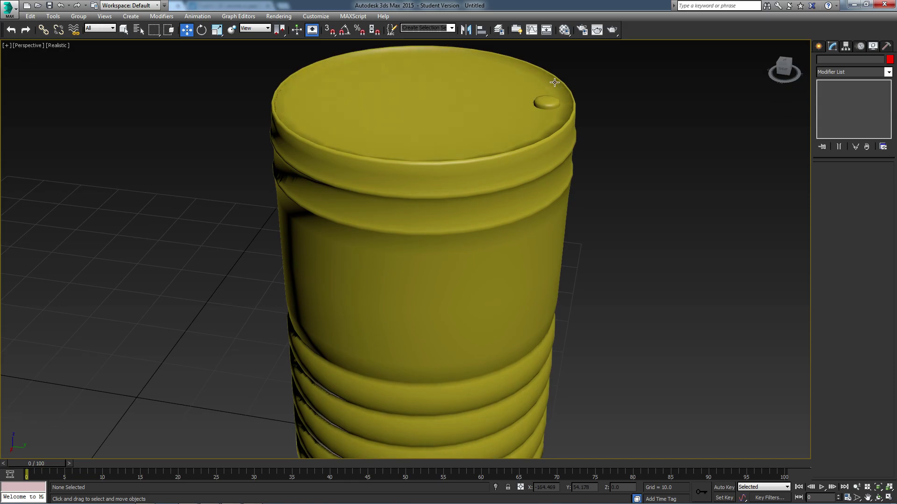
scroll(420, 224, "down", 3)
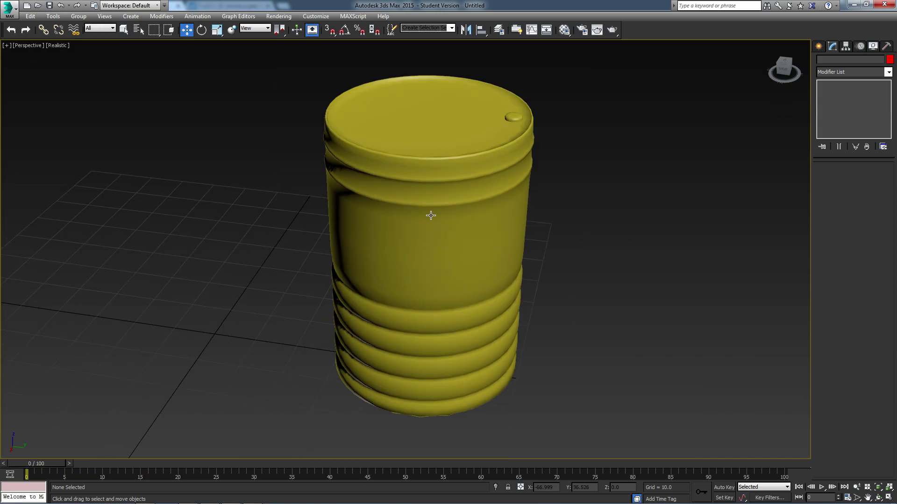
left_click(465, 237)
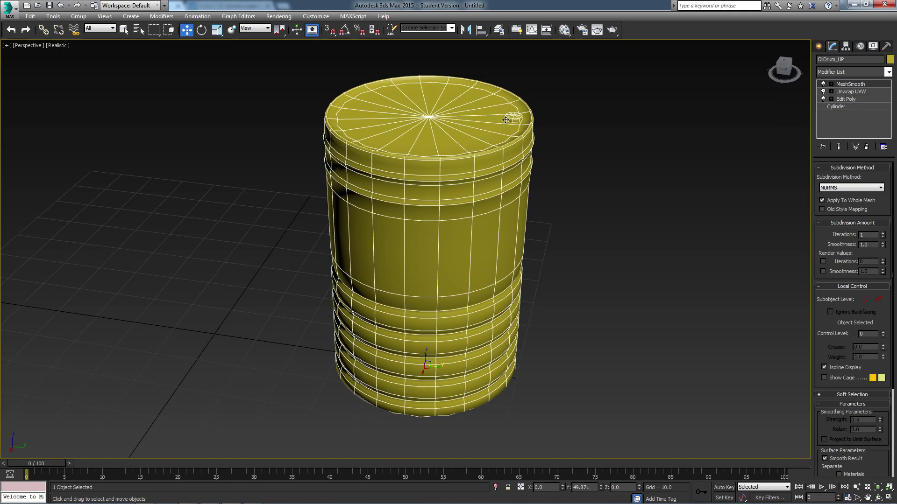
middle_click_drag(450, 129, 469, 198, "alt")
scroll(438, 183, "up", 3)
scroll(479, 176, "down", 3)
middle_click_drag(474, 138, 431, 223)
scroll(442, 220, "up", 5)
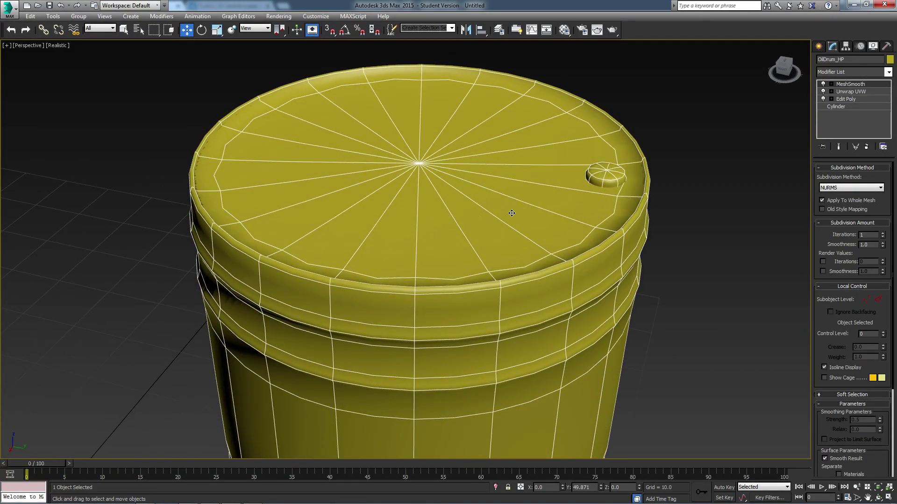
Disable MeshSmooth and insert an Edit Poly modifier between Unwrap UVW and MeshSmooth
left_click(825, 85)
left_click(853, 92)
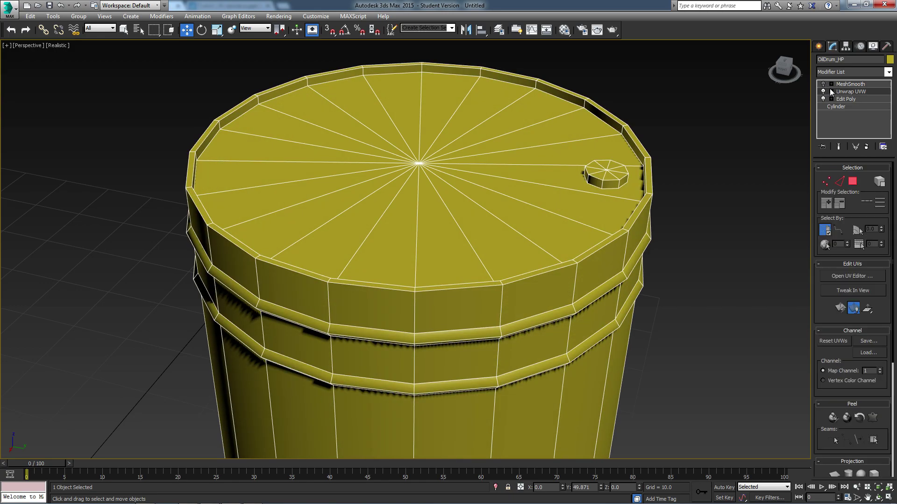
left_click(887, 73)
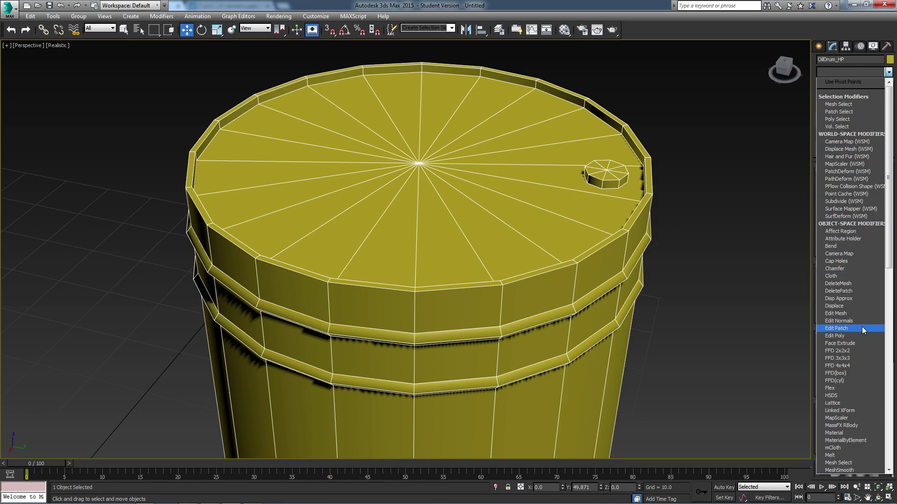
left_click(849, 335)
Enter edge selection on the new Edit Poly modifier, with the drum's upper part framed up close
middle_click_drag(564, 166, 514, 167)
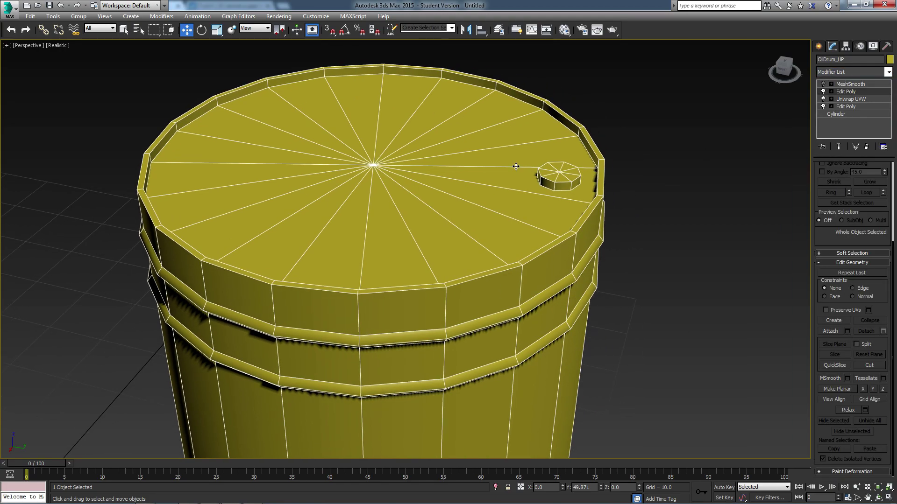
scroll(514, 168, "down", 3)
middle_click_drag(496, 234, 496, 208)
scroll(475, 232, "up", 1)
scroll(460, 253, "down", 1)
middle_click_drag(460, 252, 452, 267, "alt")
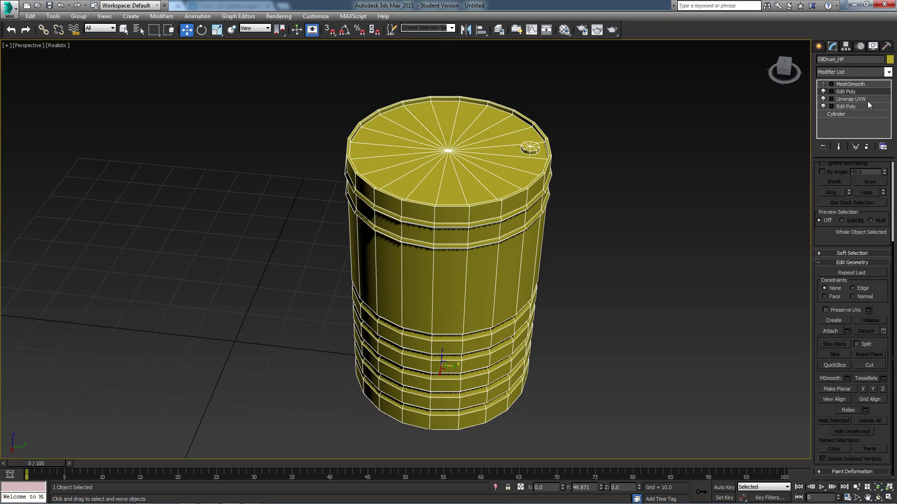
scroll(475, 174, "up", 3)
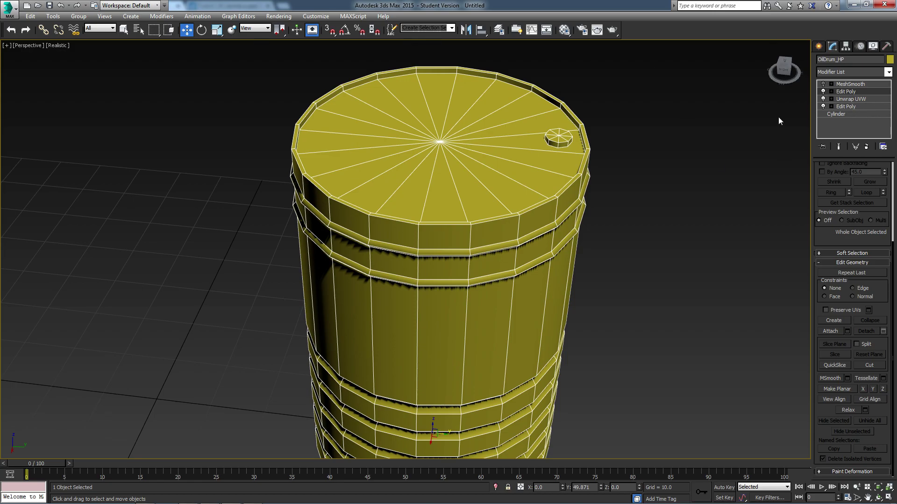
middle_click_drag(447, 134, 458, 119)
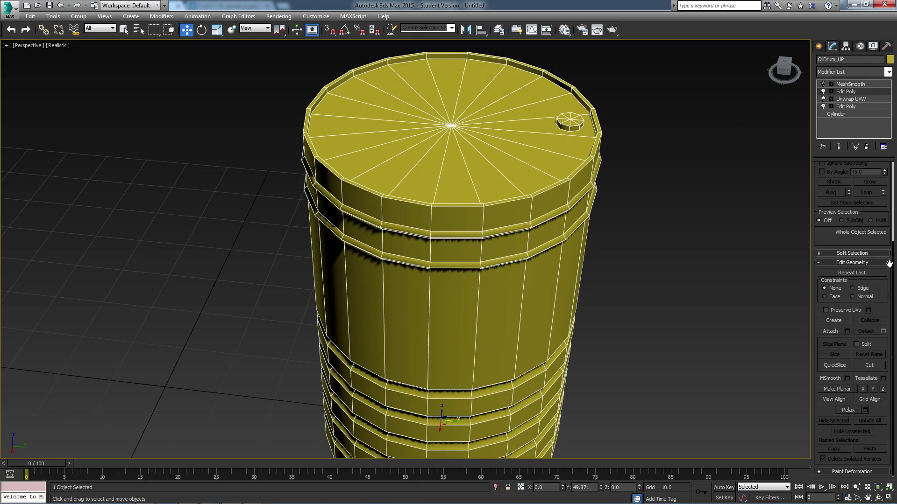
left_click_drag(891, 259, 892, 153)
middle_click_drag(495, 246, 494, 231)
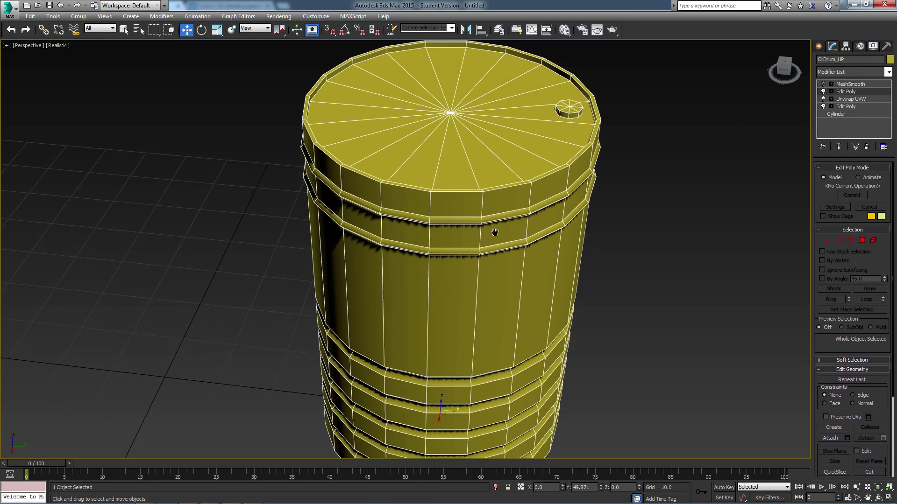
left_click(840, 241)
mouse_move(465, 147)
middle_mouse_down("alt")
mouse_move(453, 140)
mouse_move(463, 158)
middle_mouse_up("alt")
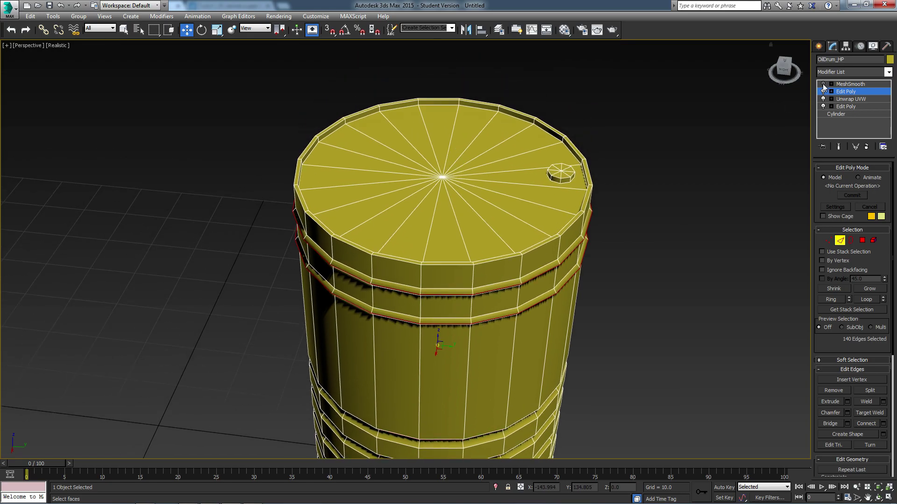
Re-enable MeshSmooth and turn on Show End Result to display the smoothed drum while in Edit Poly
left_click(838, 146)
left_click(822, 85)
left_click(822, 85)
left_click(822, 85)
left_click(839, 147)
left_click(839, 146)
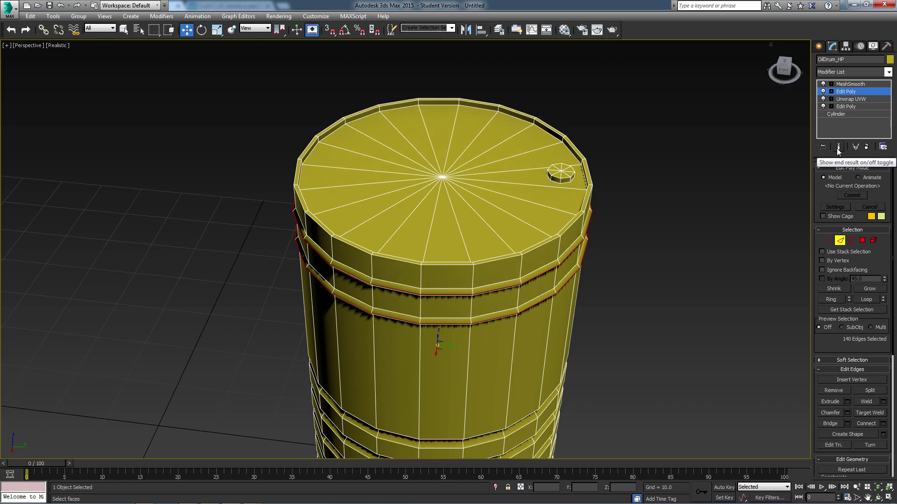
left_click(838, 146)
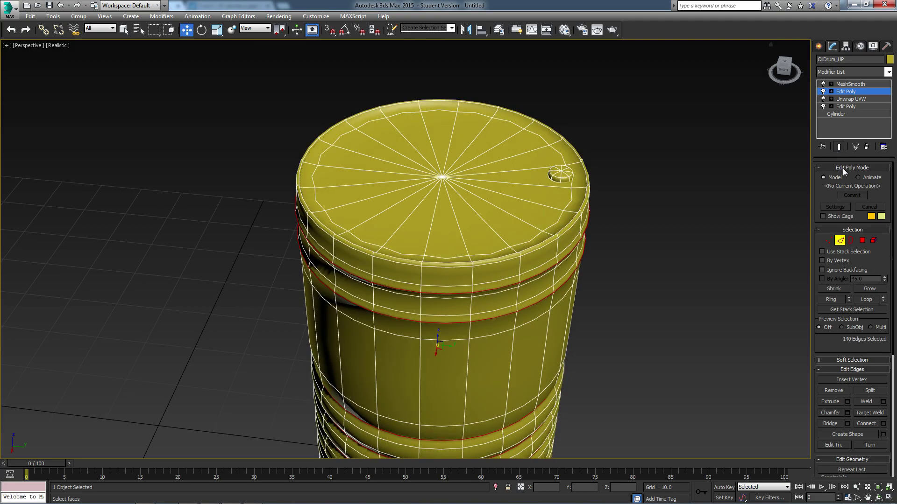
Compare the drum with and without MeshSmooth, and leave MeshSmooth disabled to expose the low-poly lid
left_click(824, 84)
left_click(824, 84)
left_click(823, 84)
middle_click_drag(487, 161, 536, 173)
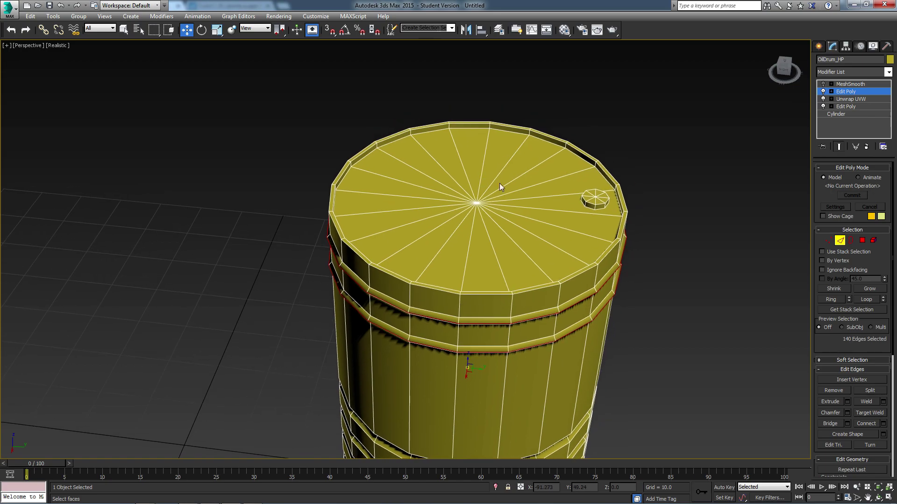
scroll(492, 202, "up", 5)
scroll(493, 231, "down", 7)
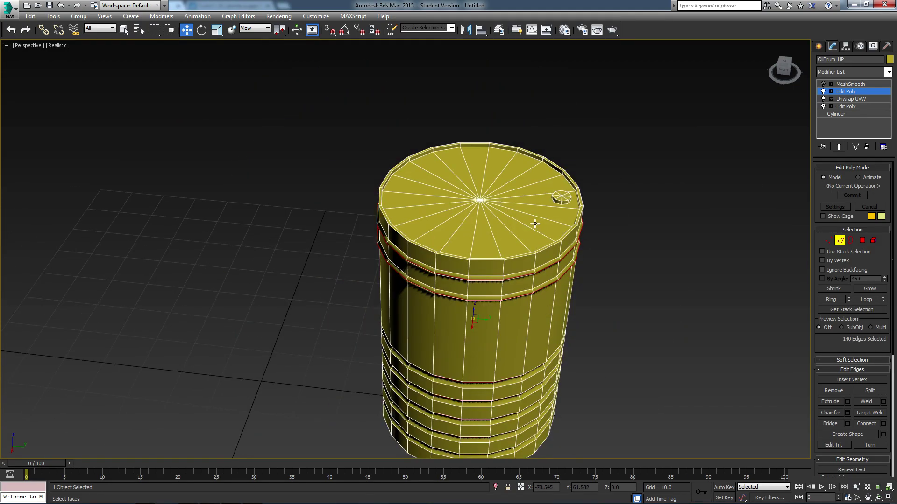
scroll(486, 199, "up", 4)
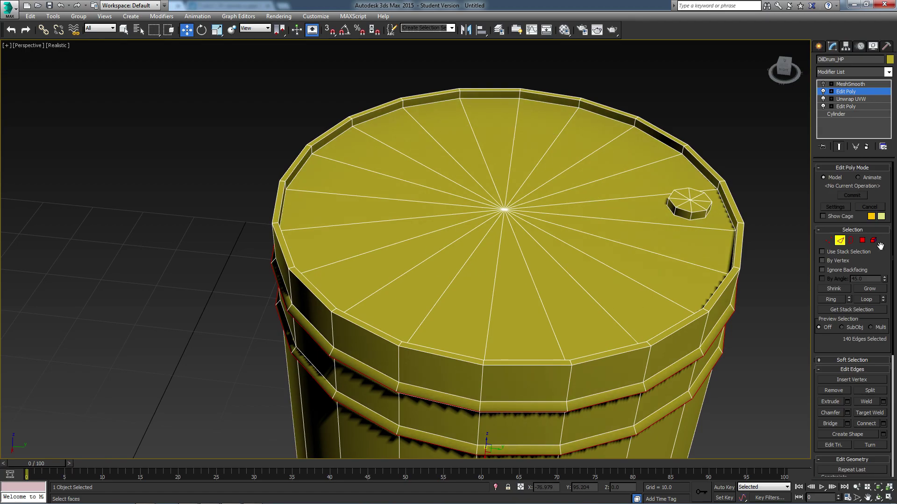
In polygon selection, select all the triangular polygons of the drum's recessed lid, leaving out the small cap
left_click(621, 220)
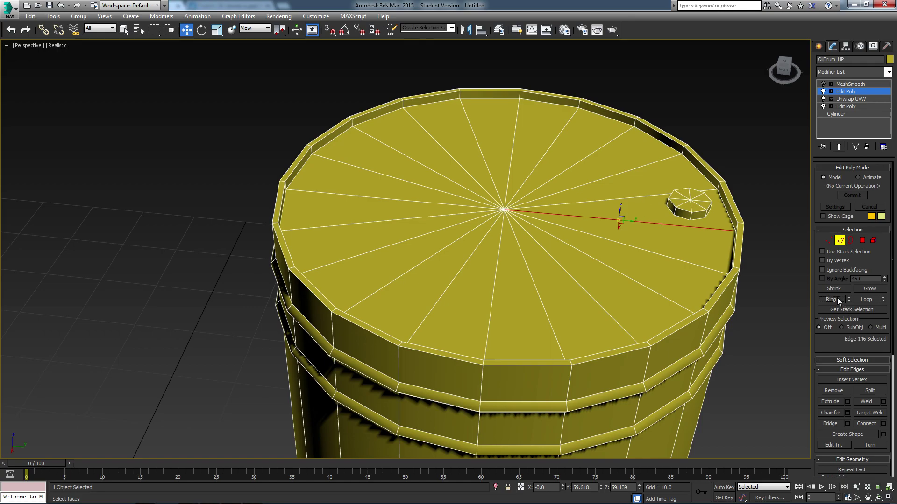
left_click(862, 241)
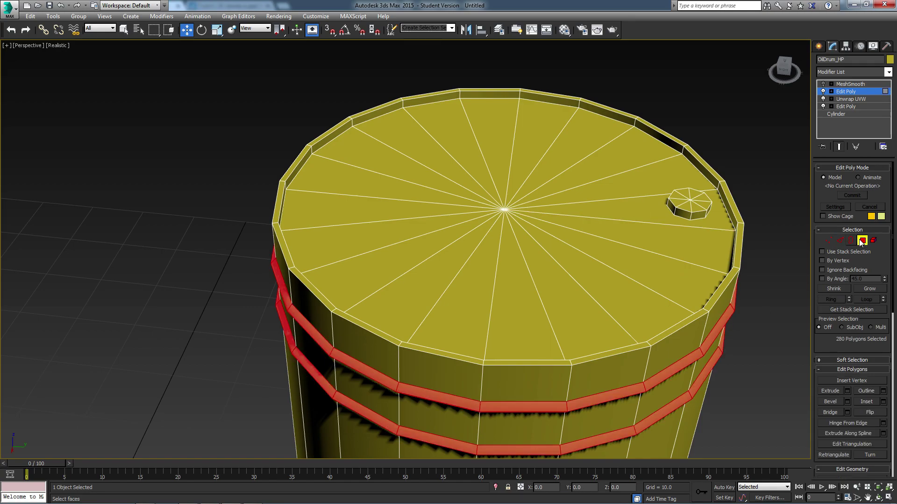
left_click(614, 231)
left_click(611, 208, "ctrl")
left_click(602, 188, "ctrl")
left_click(585, 168, "ctrl")
left_click(561, 151, "ctrl")
mouse_move(551, 147)
left_mouse_down()
mouse_move(504, 135)
mouse_move(449, 150)
mouse_move(410, 187)
mouse_move(405, 228)
mouse_move(448, 280)
mouse_move(567, 253)
mouse_move(552, 275)
left_mouse_up()
left_click(552, 275, "ctrl")
left_click(577, 265, "ctrl")
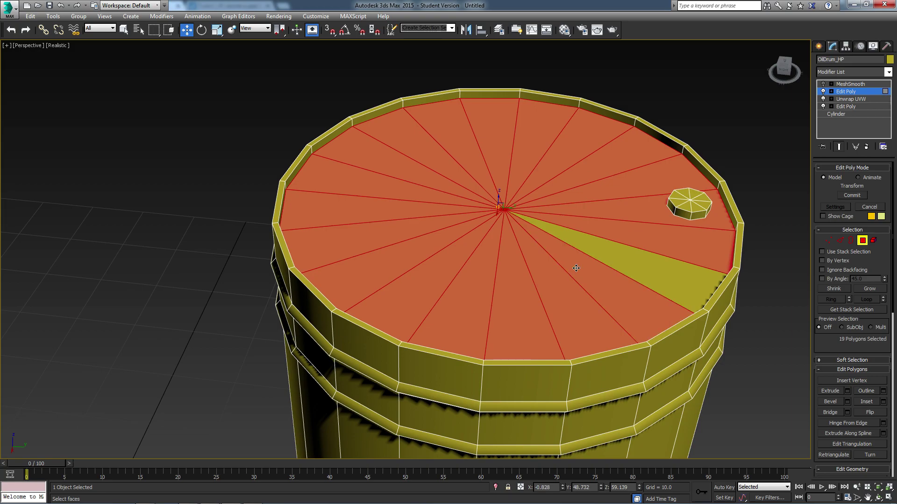
left_click(600, 248, "ctrl")
Inset the selected lid polygons by 0.08 to add a tight support loop where the lid meets the rim
middle_click_drag(575, 236, 496, 264, "alt")
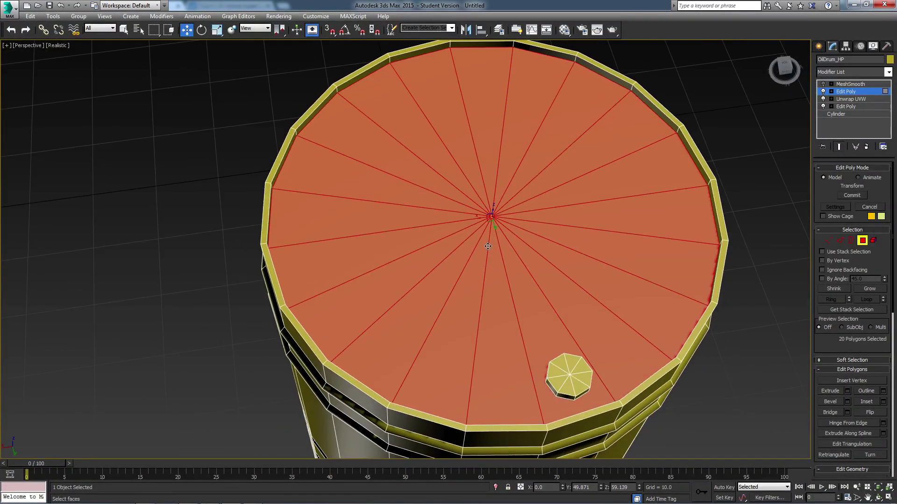
left_click_drag(482, 221, 482, 258)
middle_click_drag(544, 155, 527, 283, "alt")
key("ctrl+z")
left_click(419, 283, "ctrl")
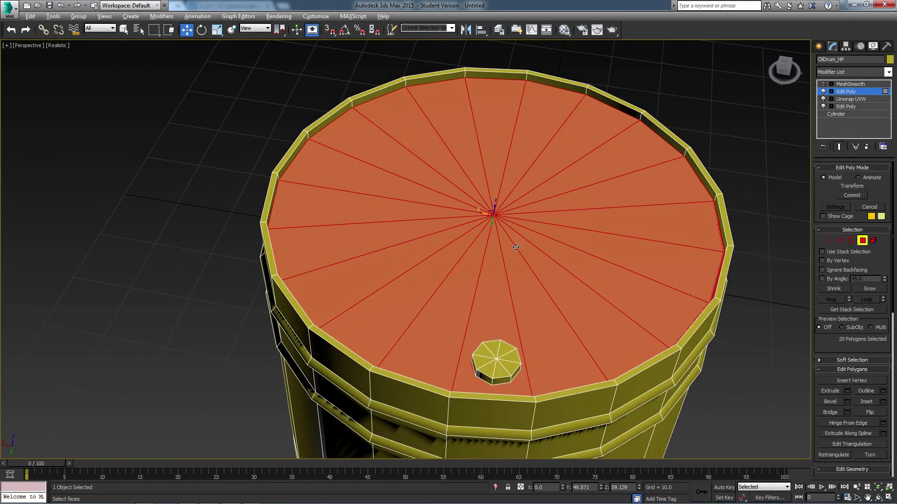
middle_click_drag(516, 247, 606, 252, "alt")
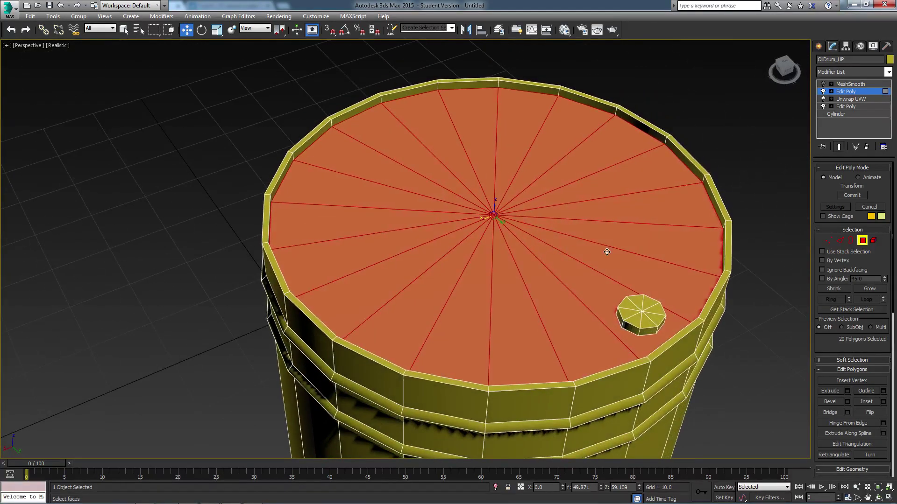
left_click(882, 402)
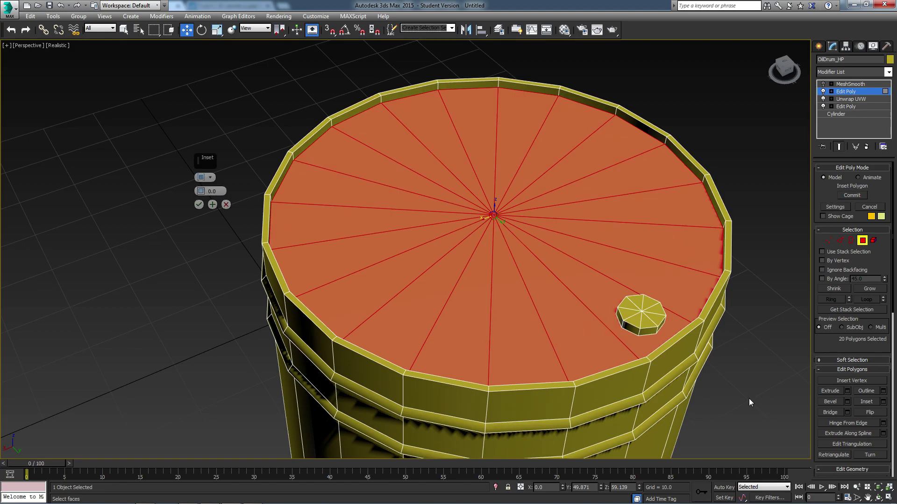
left_click_drag(203, 192, 204, 191)
middle_click_drag(319, 216, 327, 237)
scroll(271, 204, "up", 4)
scroll(355, 215, "down", 2)
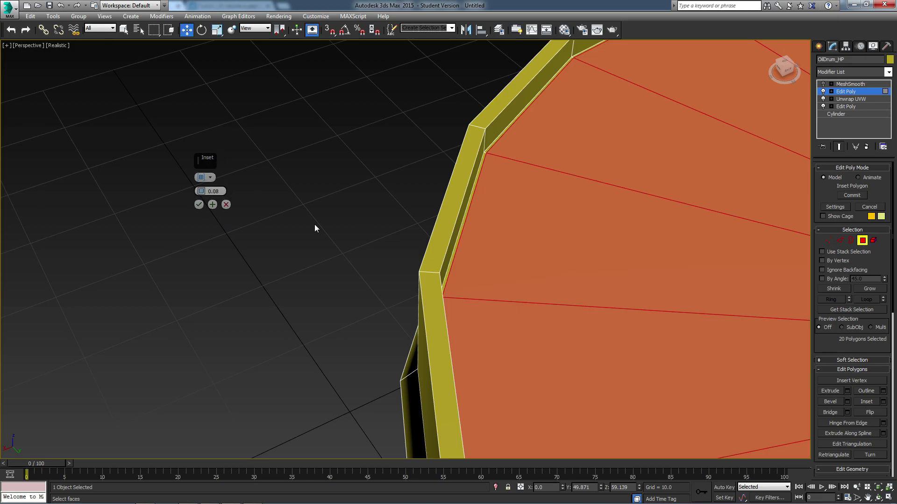
left_click(199, 204)
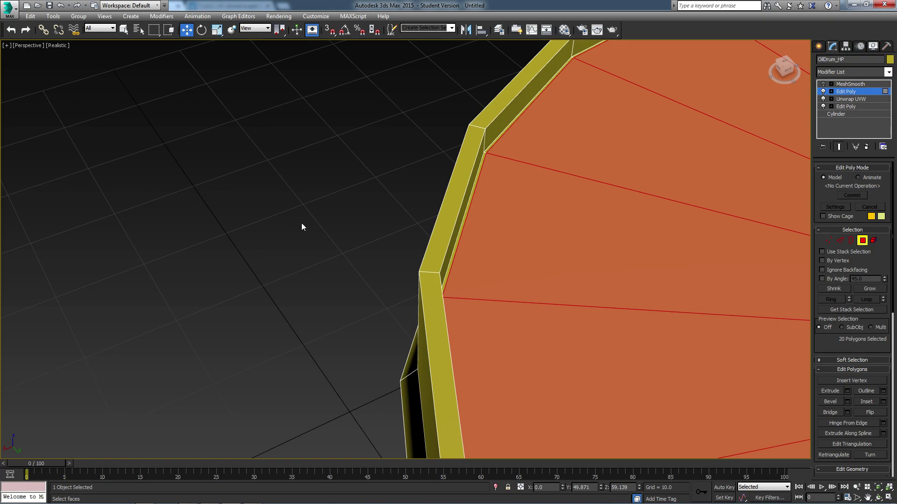
Re-enable MeshSmooth and compare the smoothed lid with and without the upper Edit Poly modifier
key("z")
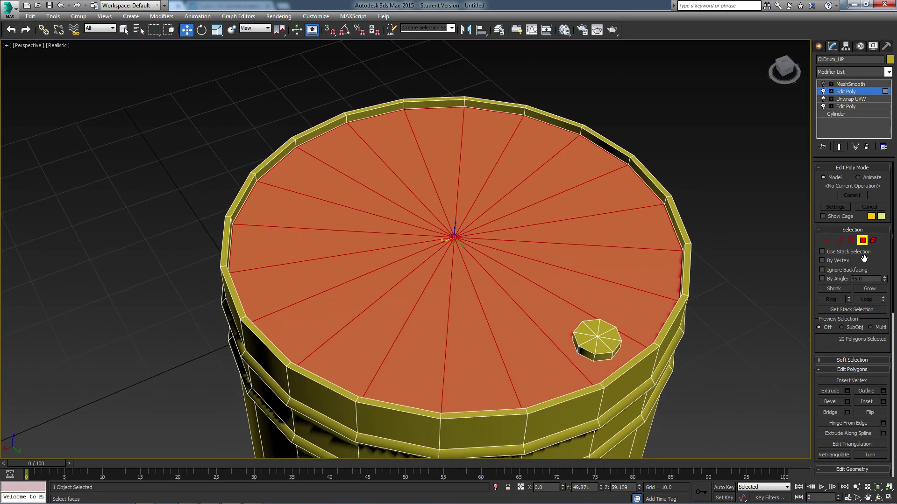
left_click(823, 84)
middle_click_drag(469, 236, 464, 227, "alt")
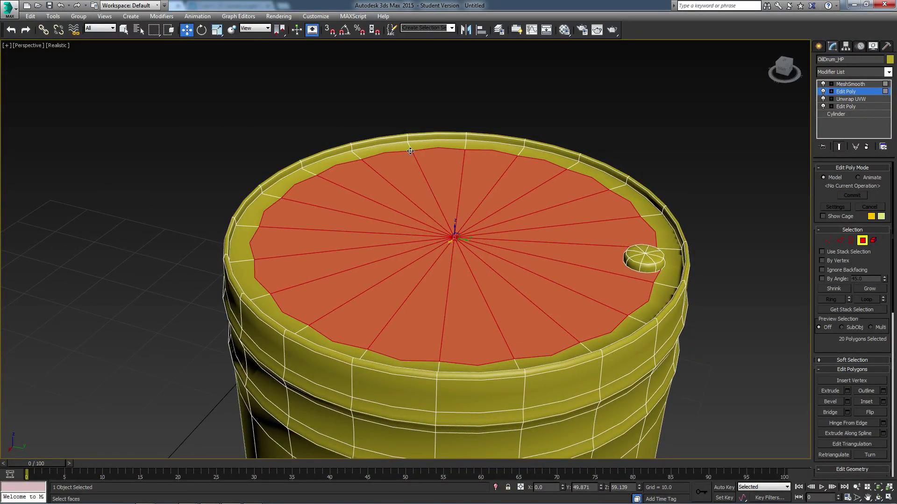
left_click(823, 92)
left_click(823, 92)
left_click(823, 91)
left_click(823, 92)
left_click(823, 91)
left_click(823, 92)
left_click(823, 92)
left_click(824, 92)
left_click(823, 92)
left_click(824, 92)
left_click(823, 92)
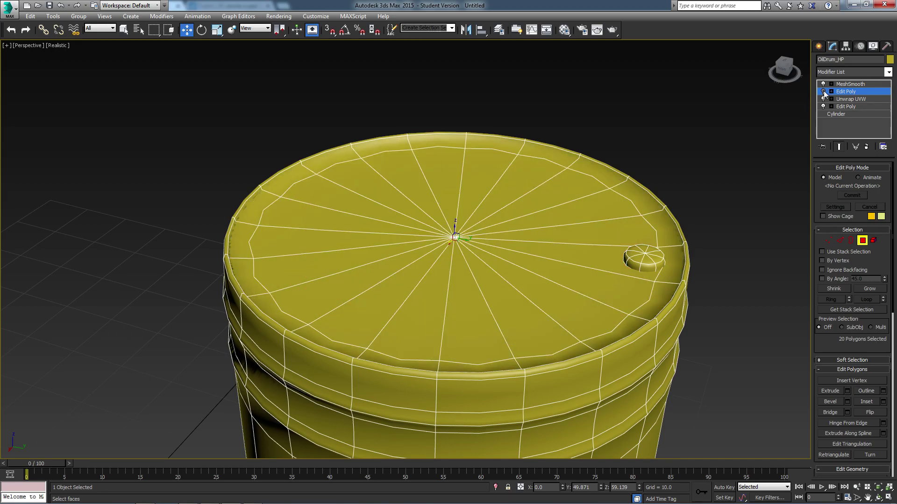
left_click(823, 92)
left_click(824, 92)
left_click(824, 92)
left_click(824, 92)
left_click(824, 92)
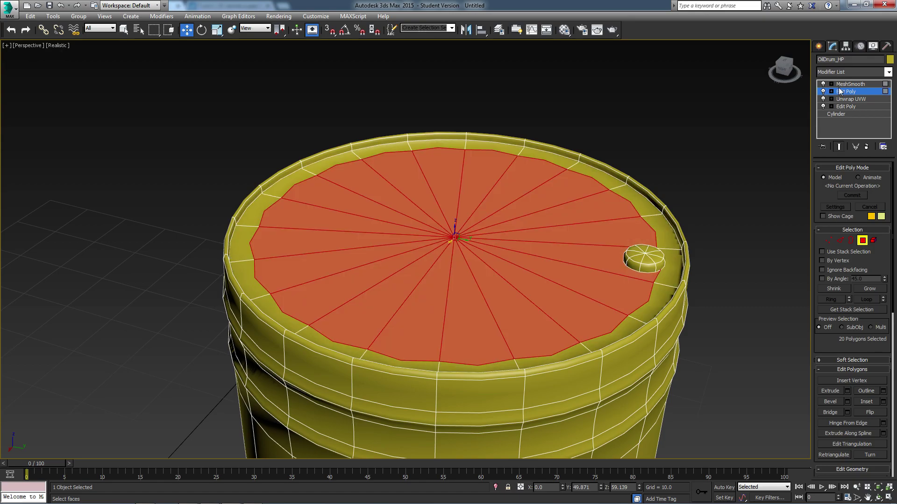
Disable MeshSmooth and, in edge selection, select the whole ring of short vertical edges on the rim's inner wall
left_click(823, 84)
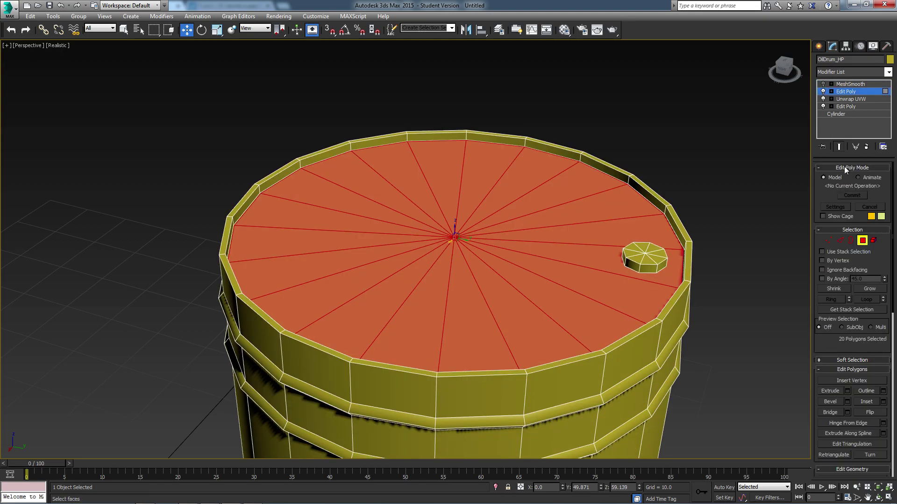
left_click(841, 241)
scroll(446, 125, "up", 5)
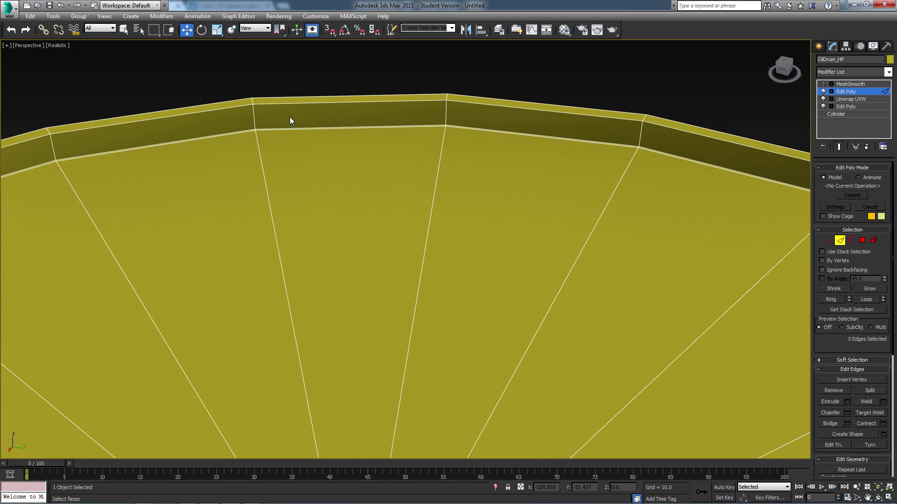
left_click(254, 114)
left_click(829, 299)
left_click(388, 81)
left_click(251, 117)
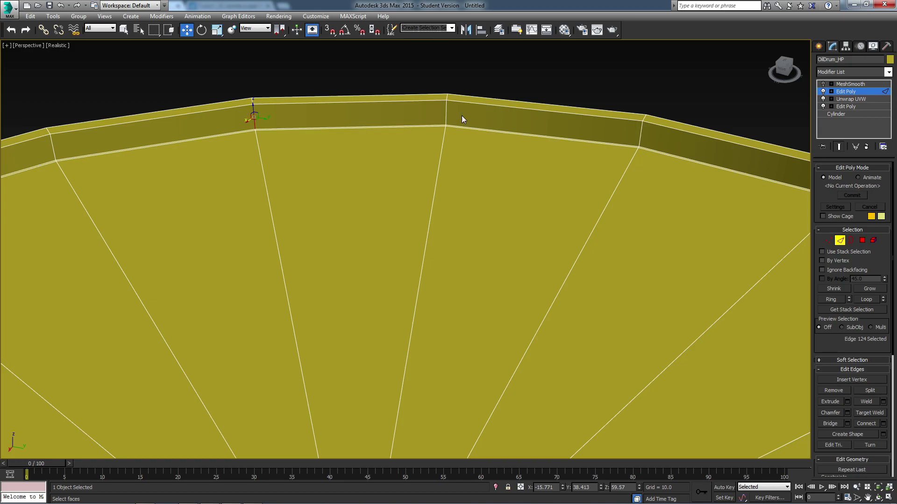
left_click(444, 109, "shift")
scroll(397, 114, "down", 6)
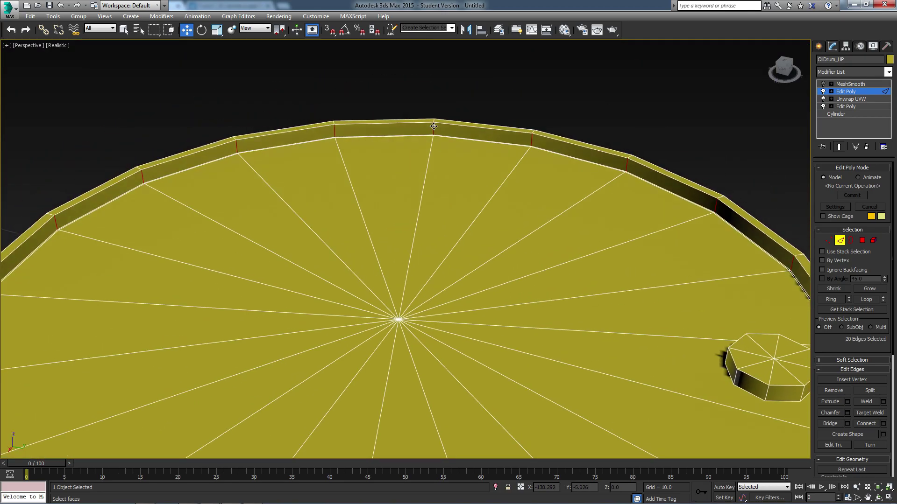
Connect the inner-wall edges with 2 segments and a pinch of 98, pushing the new loops against the wall's borders
right_click(434, 125)
left_click(345, 156)
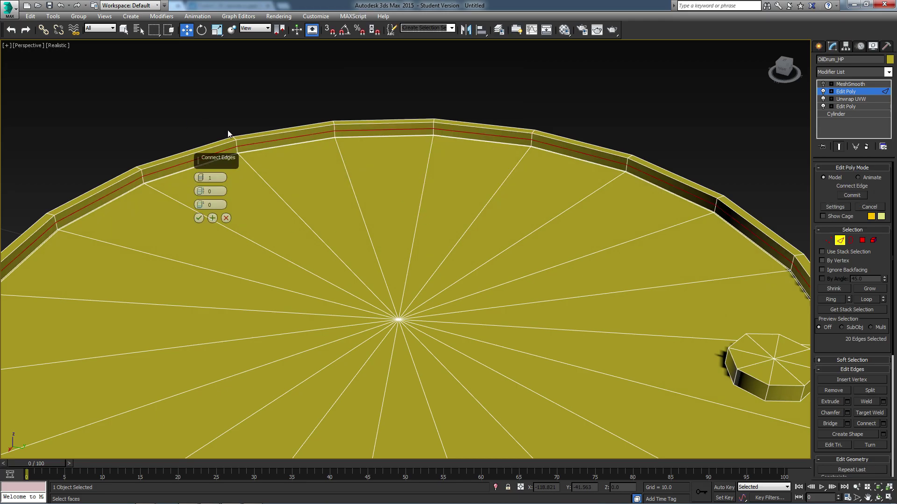
middle_click_drag(229, 131, 394, 153)
scroll(393, 153, "up", 4)
scroll(305, 170, "up", 2)
middle_click_drag(305, 170, 442, 177)
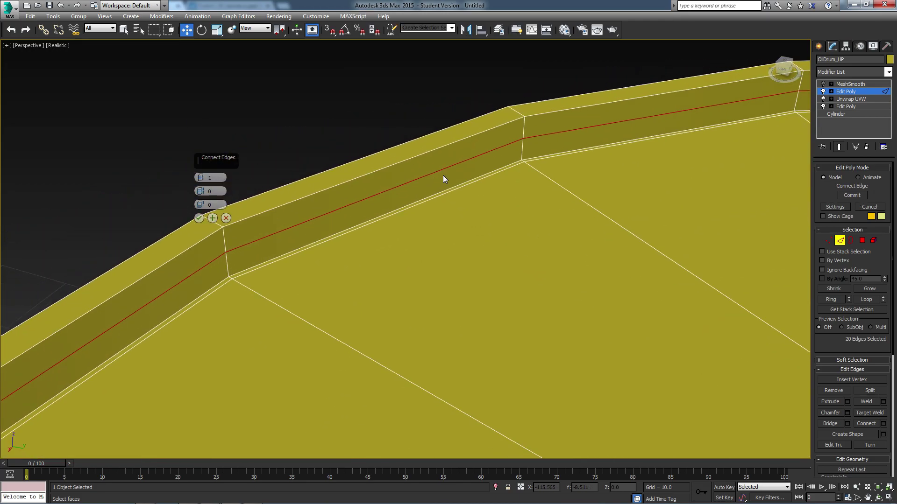
scroll(442, 179, "up", 3)
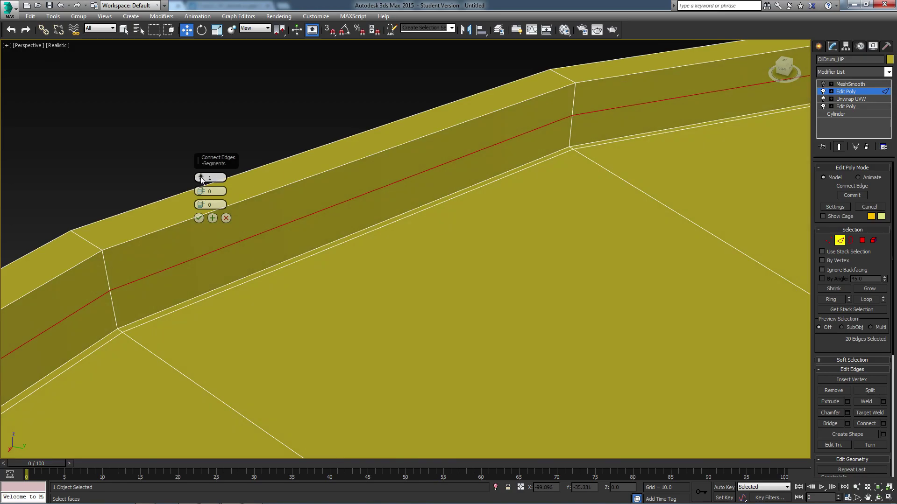
left_click_drag(201, 180, 198, 9)
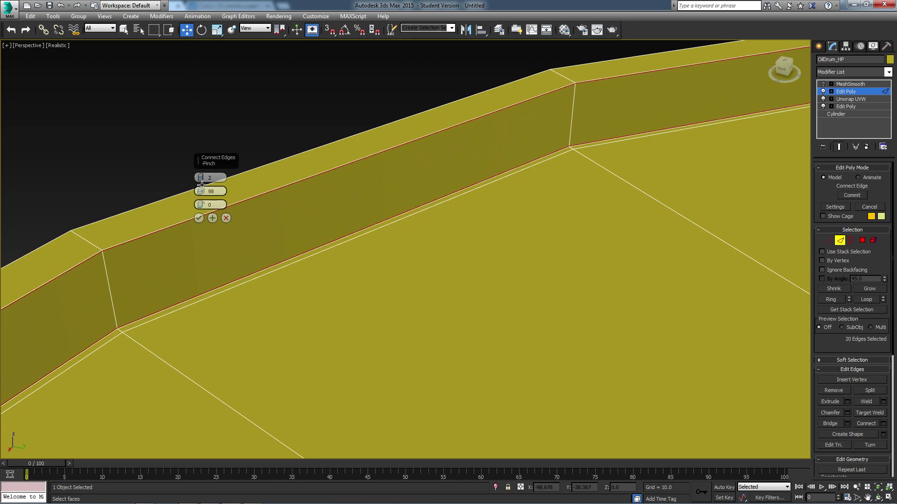
left_click(198, 218)
Re-enable MeshSmooth and examine the smoothed inner rim with and without the upper Edit Poly modifier
middle_click_drag(494, 322, 446, 130, "alt")
scroll(447, 130, "down", 3)
middle_click_drag(546, 224, 544, 267)
left_click(823, 85)
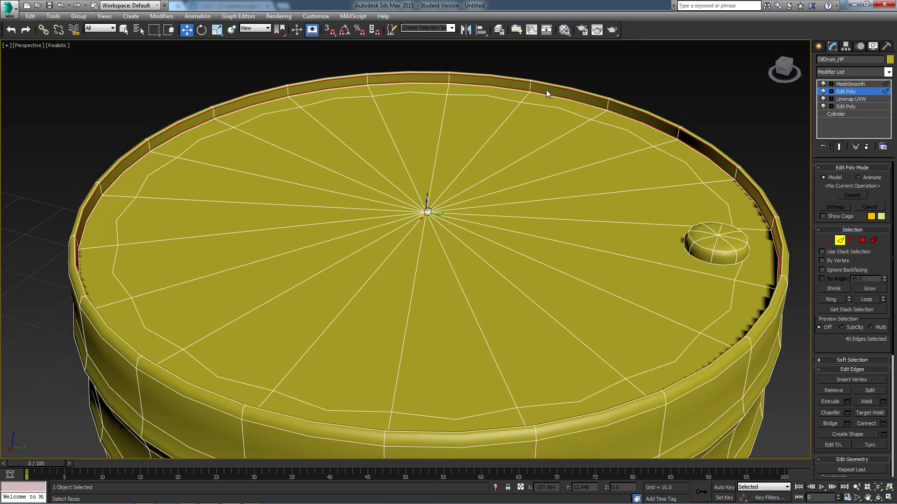
left_click(823, 91)
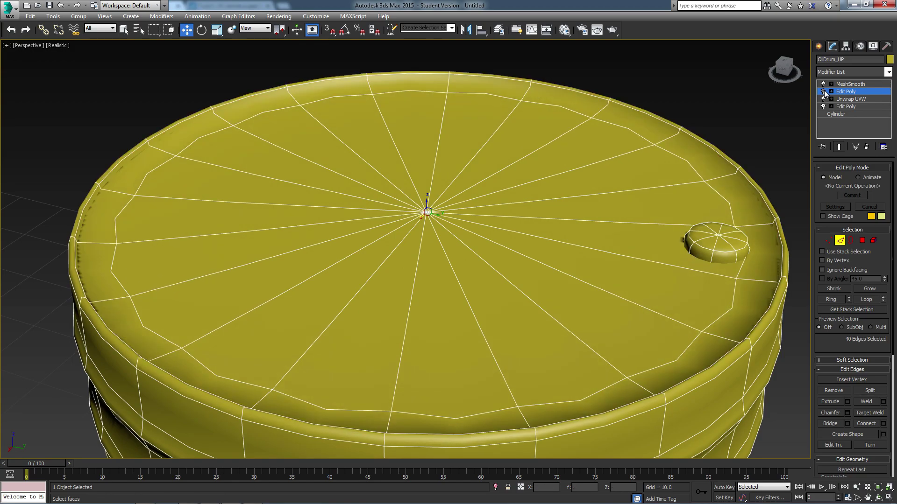
left_click(824, 91)
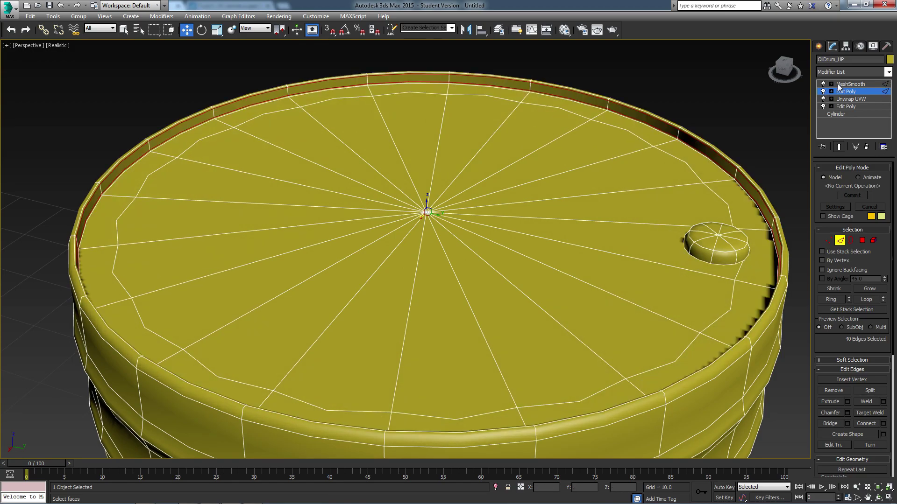
left_click(839, 85)
middle_click_drag(638, 298, 632, 267)
left_click(849, 92)
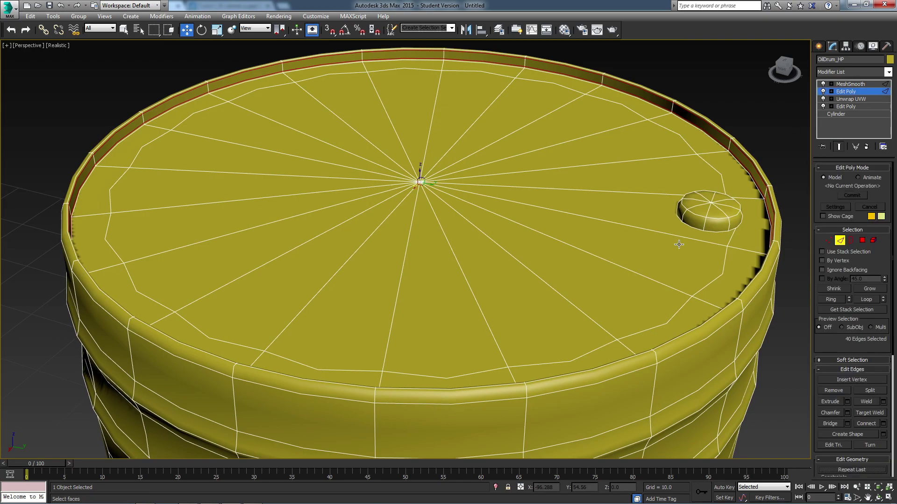
Disable MeshSmooth, select the ring of short edges across the rim's top face and connect them with the same two-segment settings
left_click(823, 84)
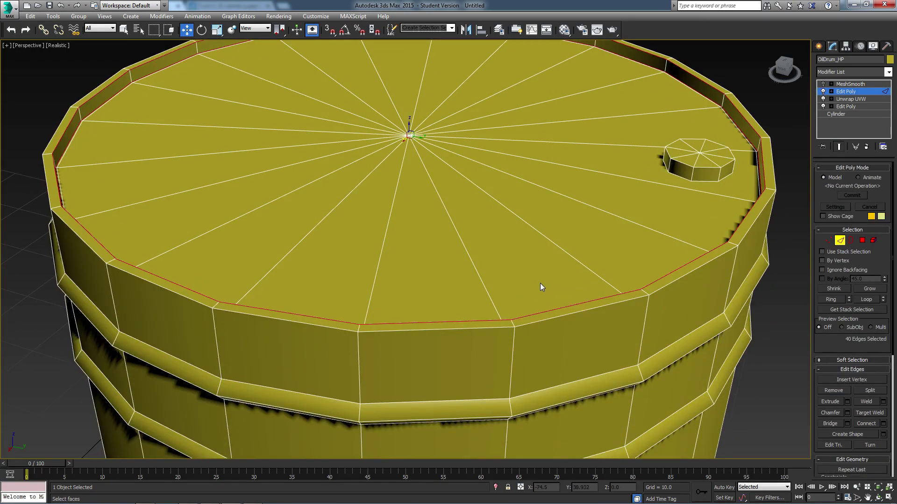
middle_click_drag(539, 283, 540, 252)
left_click(358, 292)
scroll(467, 301, "up", 4)
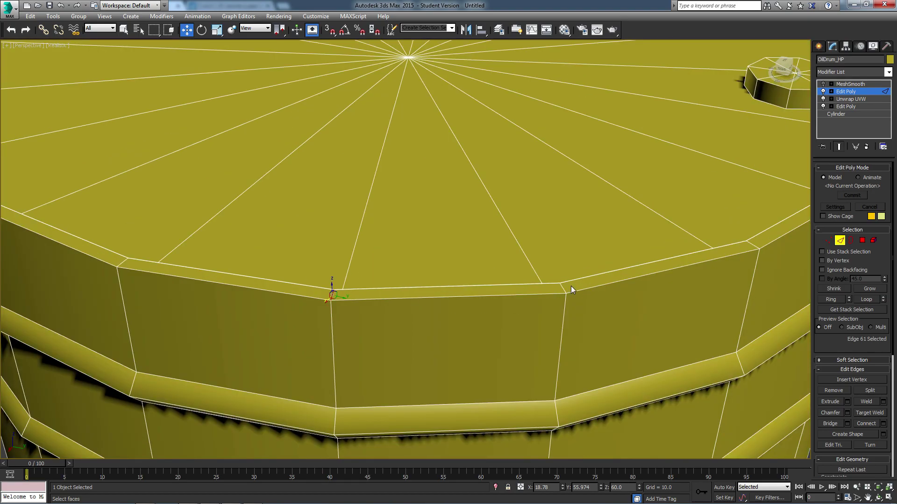
left_click(563, 289, "shift")
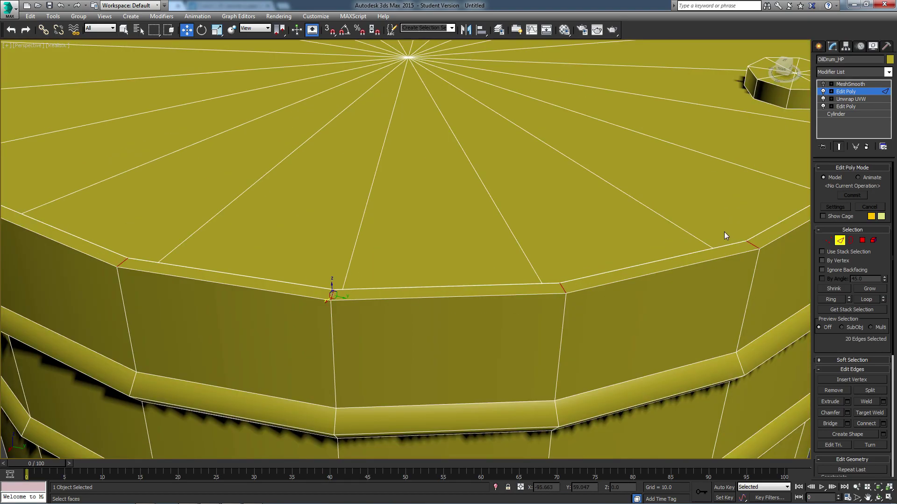
left_click(873, 425)
scroll(475, 340, "down", 5)
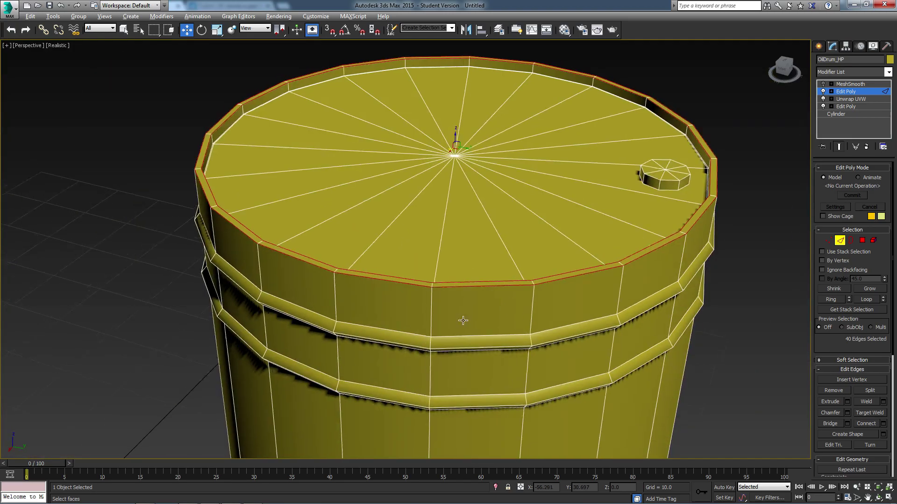
Select the ring of vertical edges on the outer wall between the rim and the first ridge, and connect them with the same settings
middle_click_drag(463, 320, 518, 249, "alt")
left_click(529, 261)
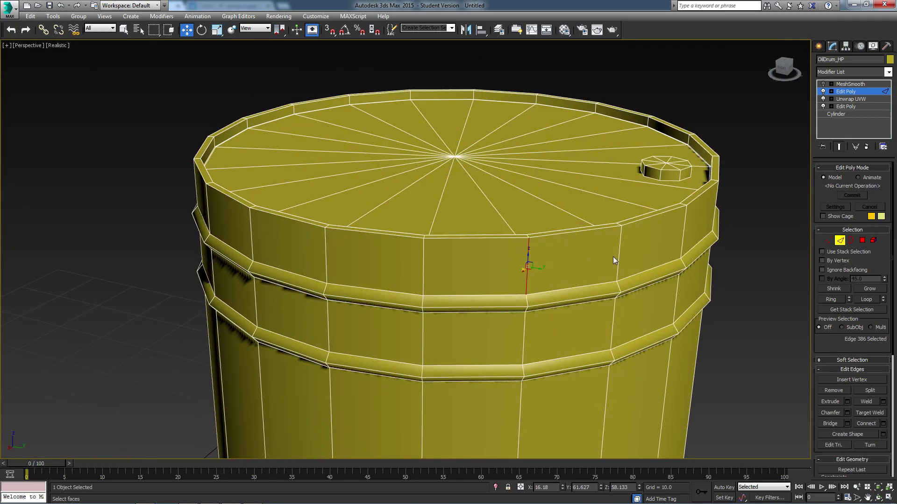
left_click(620, 248, "shift")
right_click(619, 252)
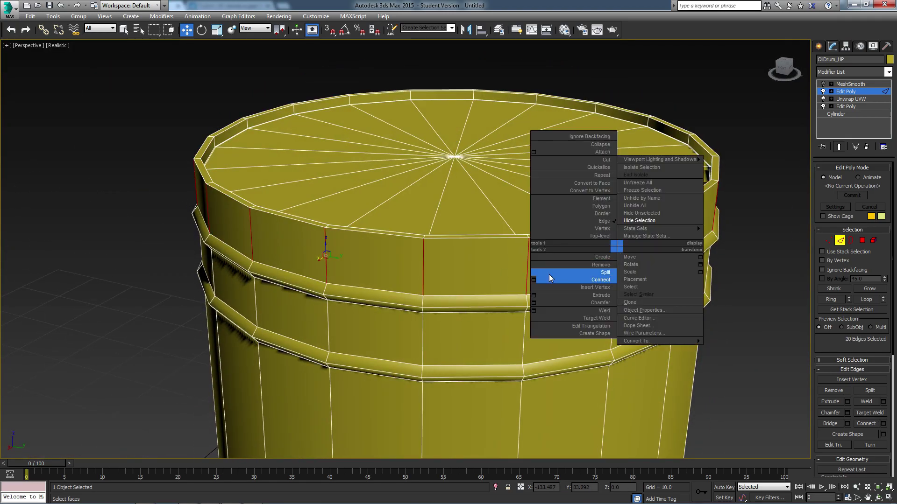
left_click(602, 285)
middle_click_drag(503, 276, 496, 274)
scroll(435, 272, "up", 2)
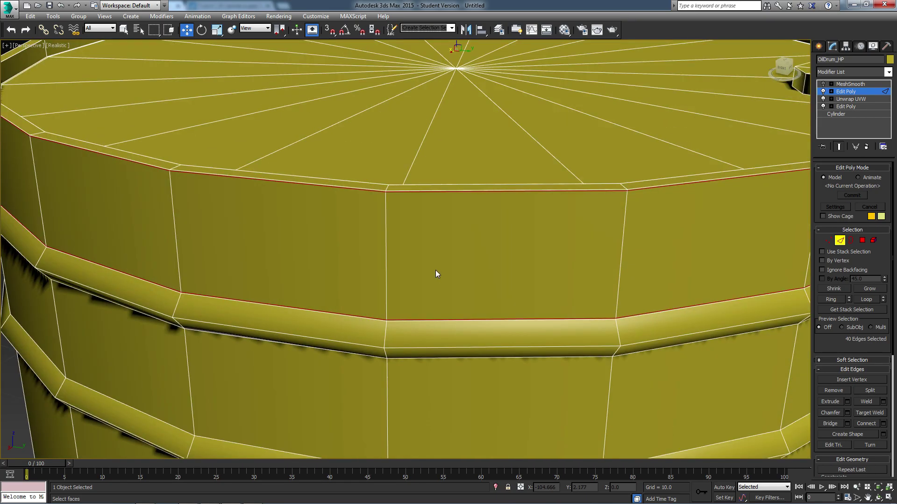
Toggle MeshSmooth on and off to examine the effect of the new loops on the drum's upper wall
scroll(435, 227, "down", 2)
left_click(824, 85)
left_click(823, 85)
left_click(823, 85)
left_click(822, 85)
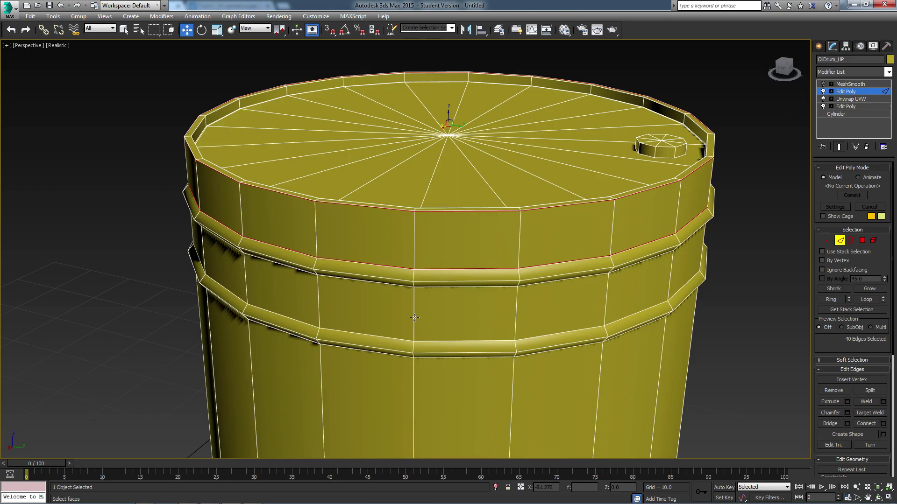
Select the edge loops running around the middle of the two upper ridges
middle_click_drag(412, 315, 412, 250)
scroll(412, 246, "up", 2)
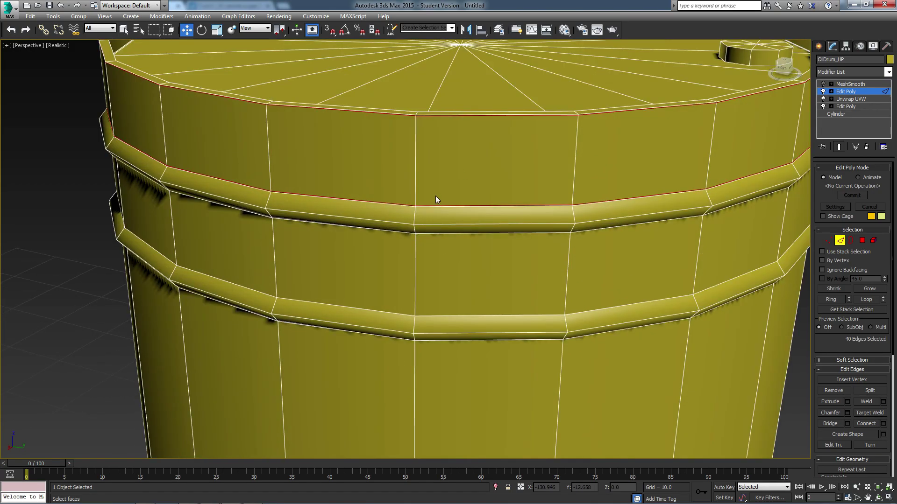
middle_click_drag(401, 237, 410, 214)
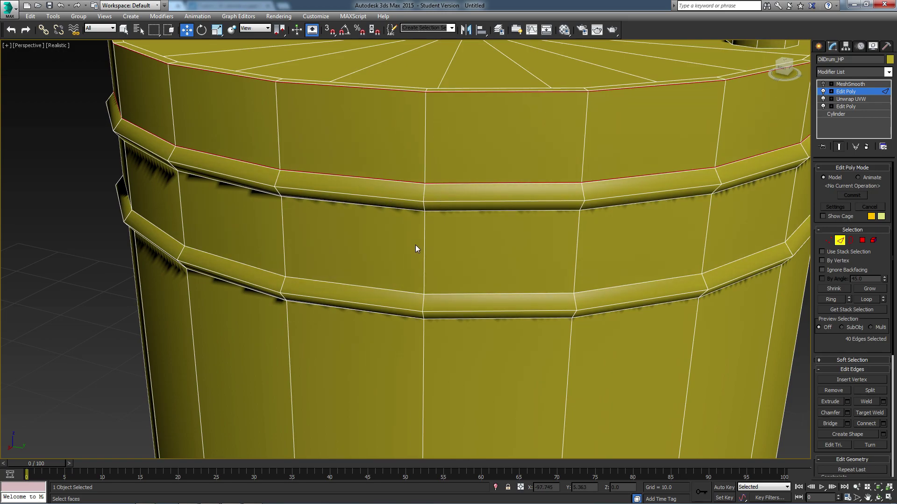
left_click(422, 196)
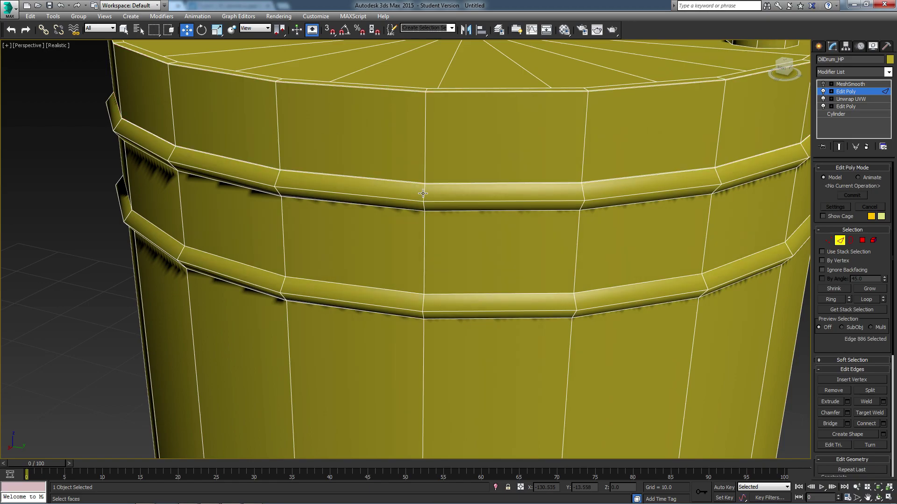
middle_click_drag(423, 193, 481, 208, "alt")
left_click(540, 200)
double_click(539, 200)
double_click(486, 311, "ctrl")
Add the innermost edge loops of the five lower grooves to the ridge loop selection
middle_click_drag(488, 309, 495, 168)
middle_click_drag(486, 402, 486, 322)
middle_click_drag(486, 322, 487, 277, "alt")
scroll(486, 280, "down", 5)
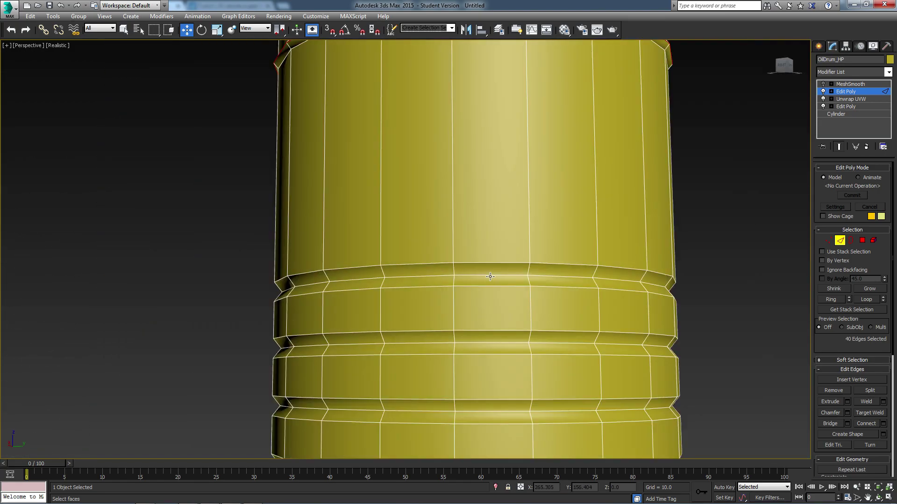
double_click(490, 276, "ctrl")
double_click(493, 344, "ctrl")
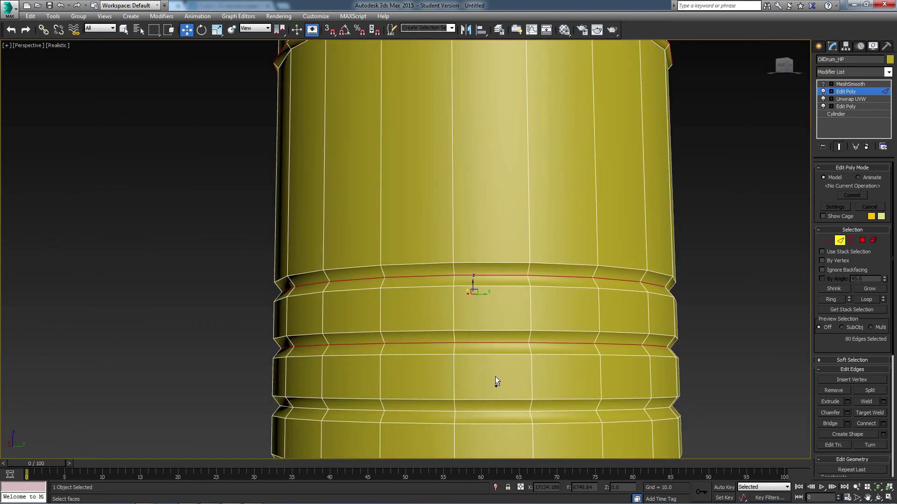
double_click(497, 411, "ctrl")
scroll(502, 373, "down", 2)
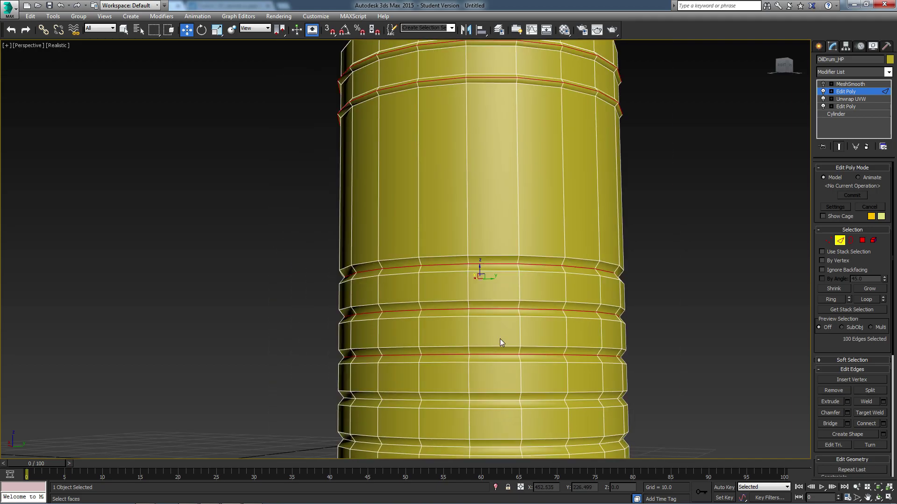
double_click(496, 401, "ctrl")
double_click(501, 445, "ctrl")
Convert the selected ridge and groove loops into a selection of their adjoining polygons
middle_click_drag(501, 423, 502, 331)
middle_click_drag(491, 274, 466, 299, "alt")
middle_click_drag(480, 259, 538, 272)
middle_click_drag(570, 139, 570, 167)
scroll(569, 167, "down", 3)
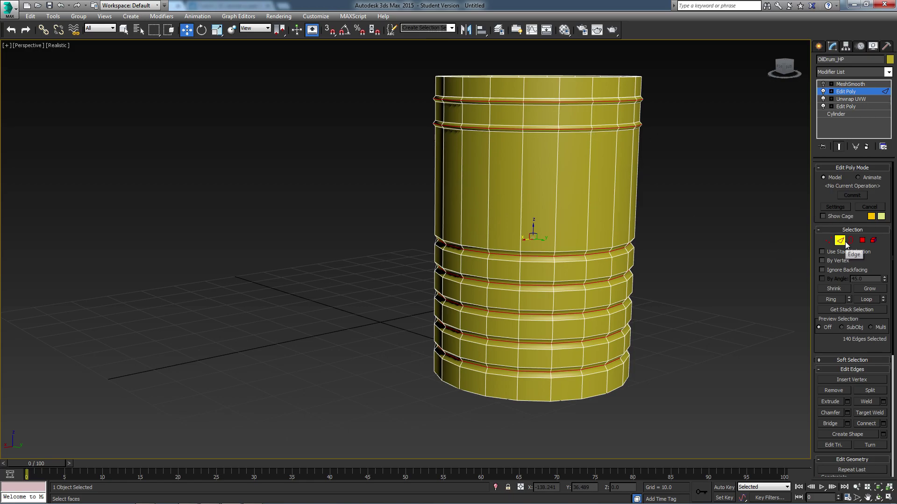
scroll(578, 206, "up", 4)
middle_click_drag(552, 187, 593, 232)
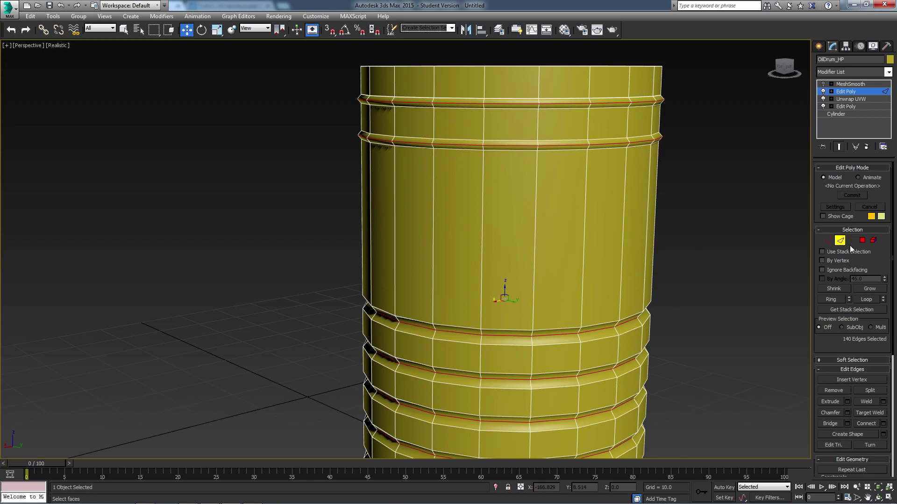
middle_click_drag(561, 332, 549, 300)
scroll(509, 303, "up", 2)
middle_click_drag(460, 293, 486, 279)
scroll(486, 279, "down", 1)
scroll(484, 275, "down", 2)
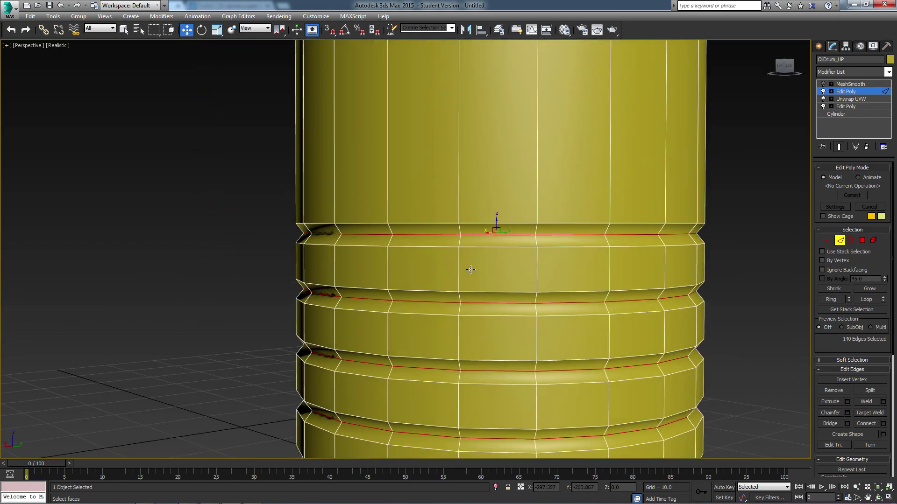
scroll(454, 270, "up", 1)
scroll(471, 275, "up", 3)
scroll(471, 274, "up", 1)
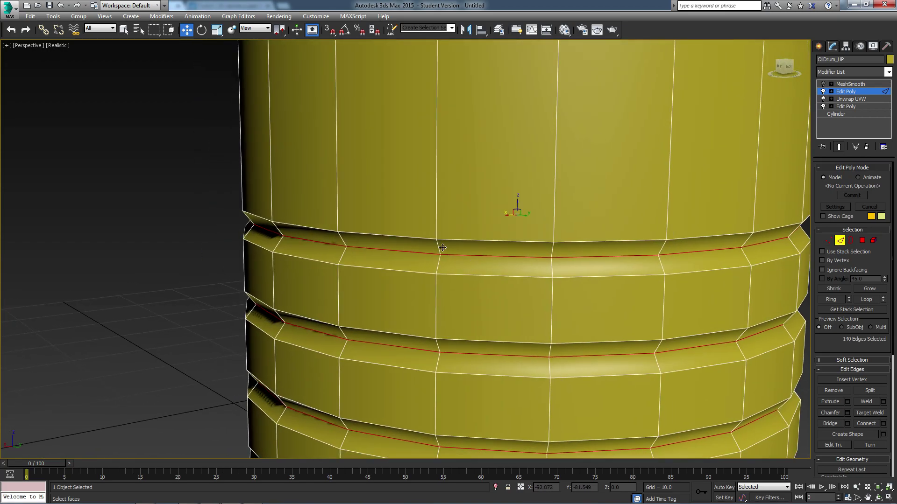
left_click(862, 241, "ctrl")
Try a very thin inset, below 0.08, on the selected ridge and groove polygons
scroll(476, 216, "down", 1)
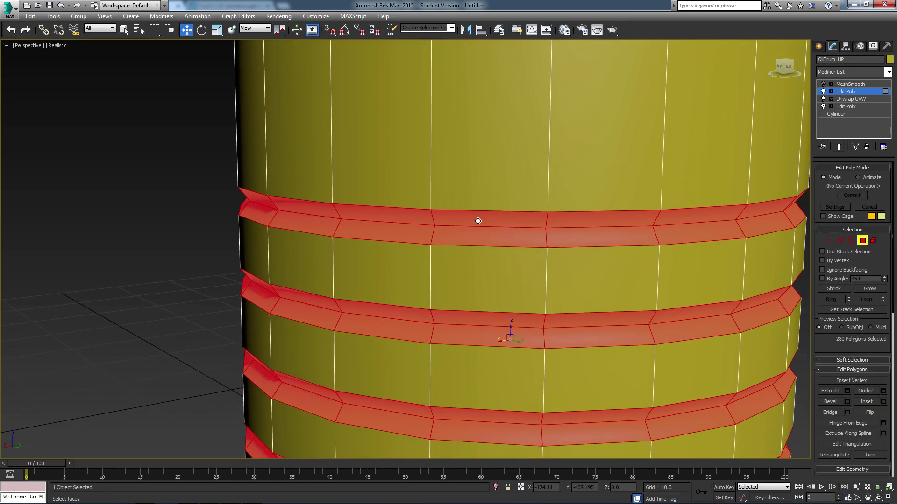
scroll(496, 267, "down", 4)
scroll(448, 162, "up", 4)
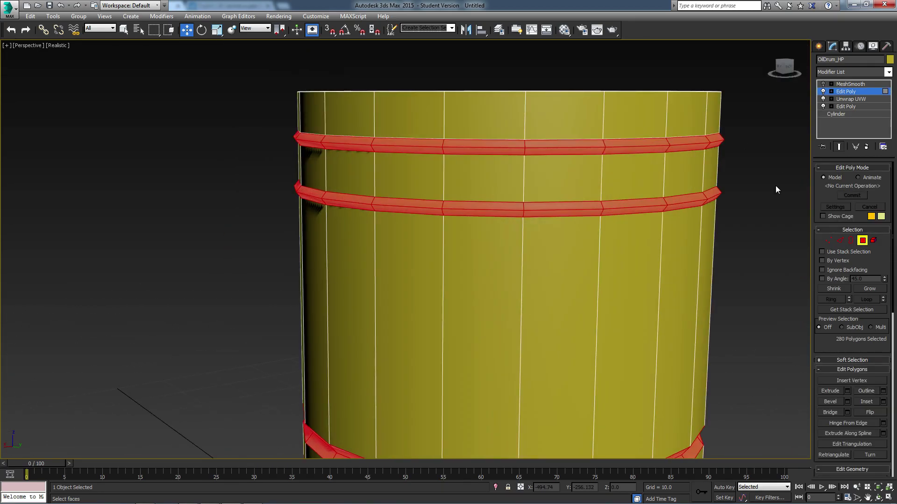
middle_click_drag(640, 150, 526, 254, "alt")
scroll(506, 270, "up", 3)
scroll(527, 254, "up", 4)
left_click(882, 401)
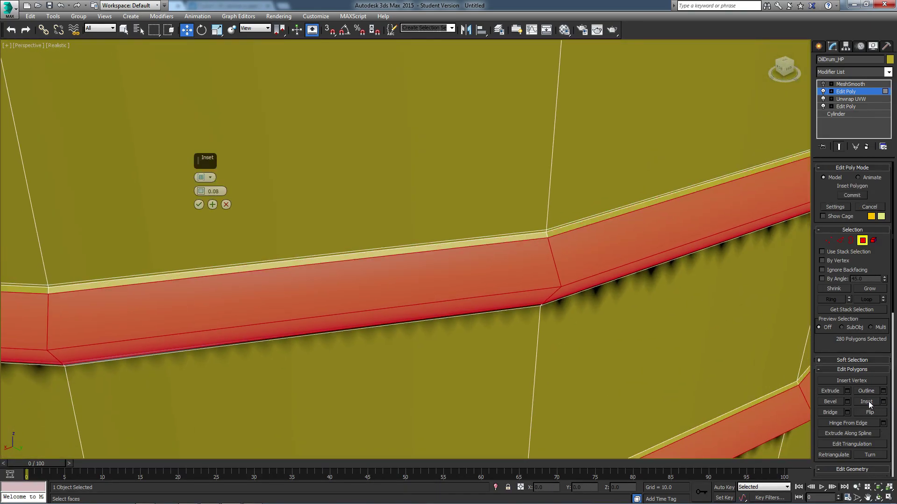
left_click_drag(202, 195, 200, 194)
left_click(200, 205)
Clear the polygon selection and preview the inset ridges and grooves with MeshSmooth on, then off
scroll(362, 204, "down", 10)
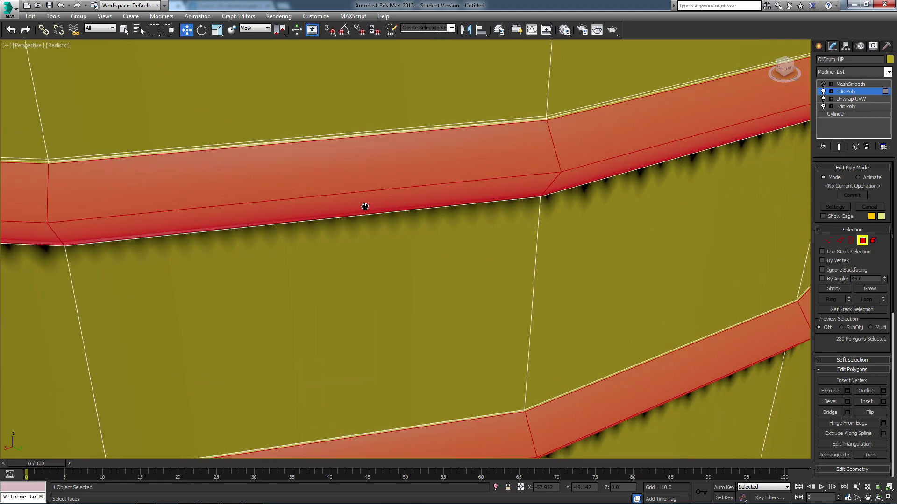
left_click(592, 261)
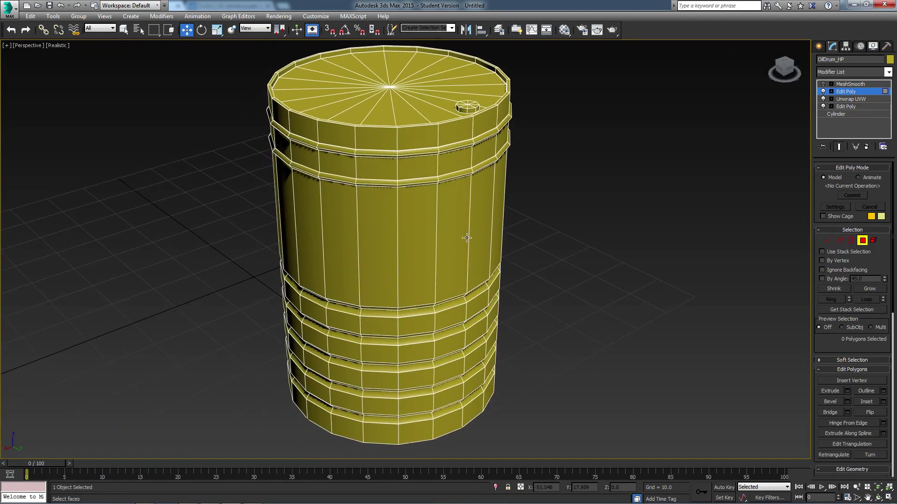
left_click(823, 84)
middle_click_drag(399, 243, 423, 261, "alt")
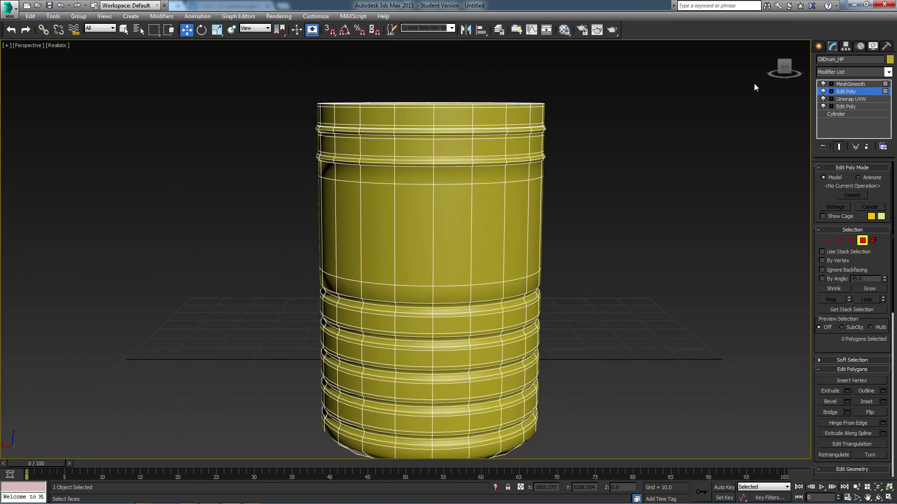
left_click(823, 84)
Step back to the pending inset of the ridge and groove polygons and cancel it
key("ctrl+z")
key("ctrl+z")
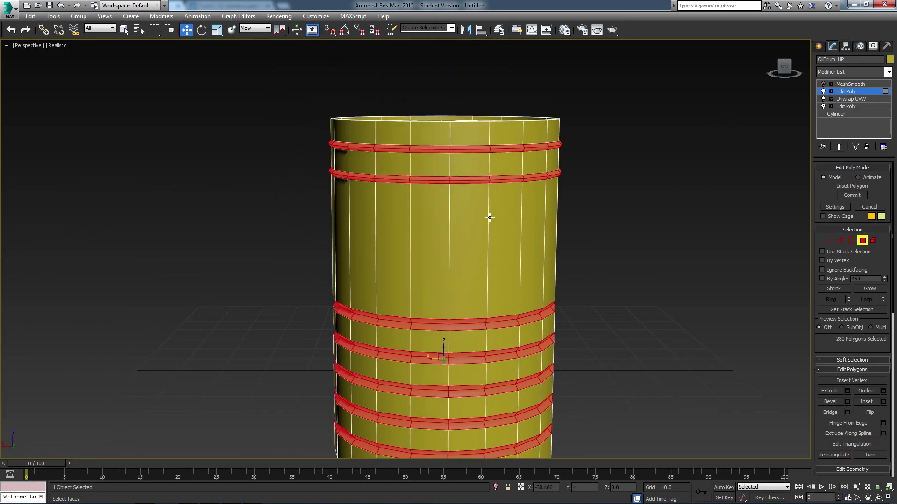
middle_click_drag(490, 217, 596, 278, "alt")
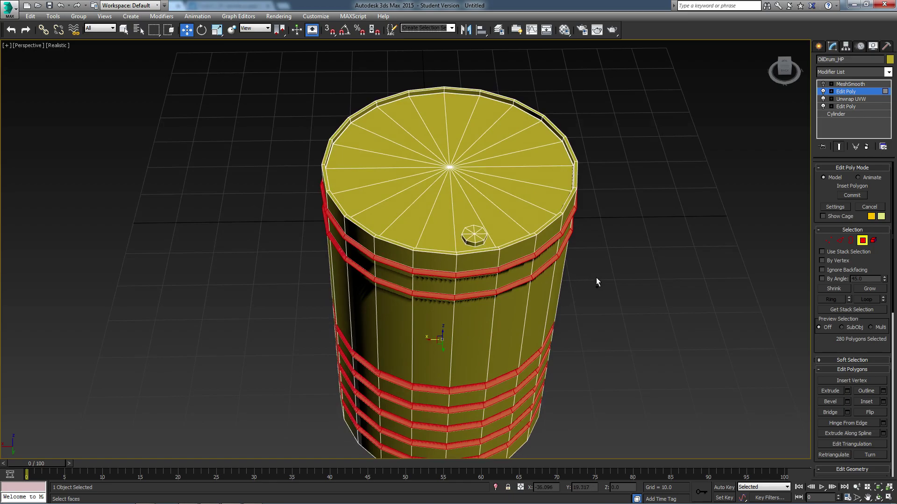
left_click(613, 307)
scroll(504, 258, "up", 8)
key("ctrl+z")
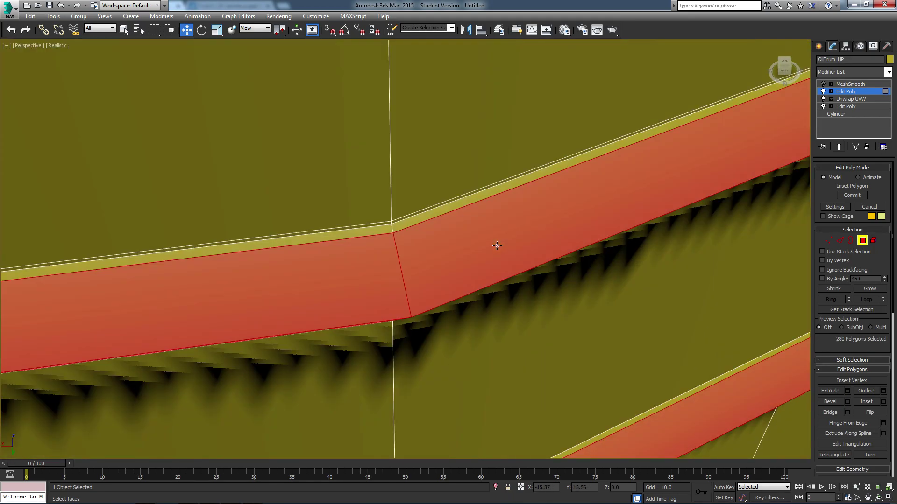
scroll(507, 241, "down", 8)
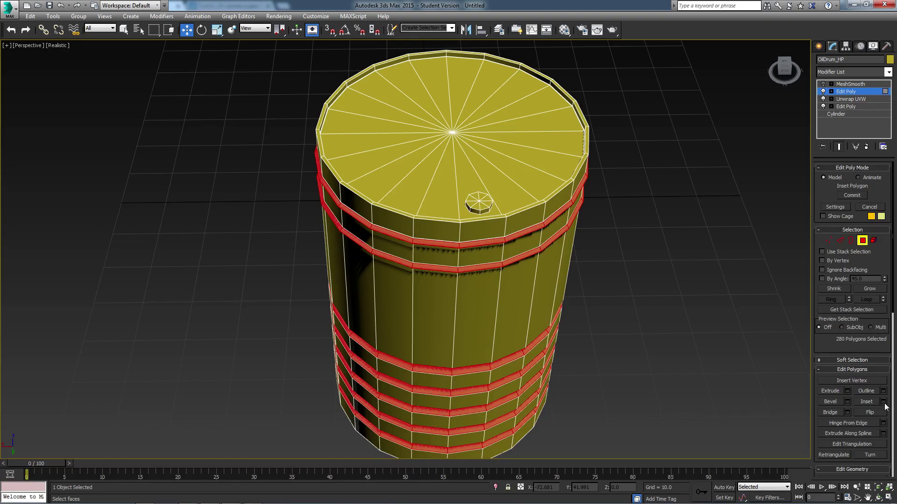
left_click(884, 402)
left_click(225, 204)
Switch to edge selection and try selecting a complete vertical edge loop down the drum's outer wall
left_click(839, 240)
scroll(450, 236, "up", 6)
middle_click_drag(424, 184, 402, 144, "alt")
double_click(397, 229)
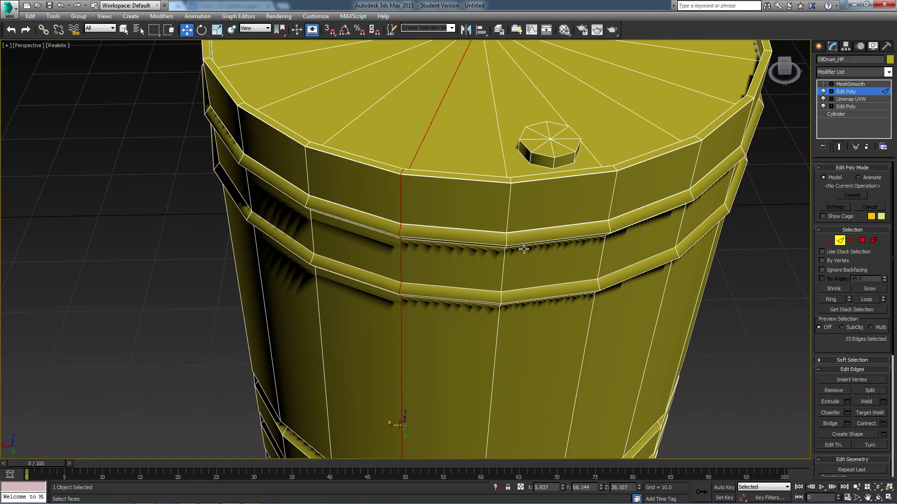
Select one column of vertical edges across both upper ridges, the band between them and the long middle wall
left_click(505, 241)
scroll(613, 213, "up", 5)
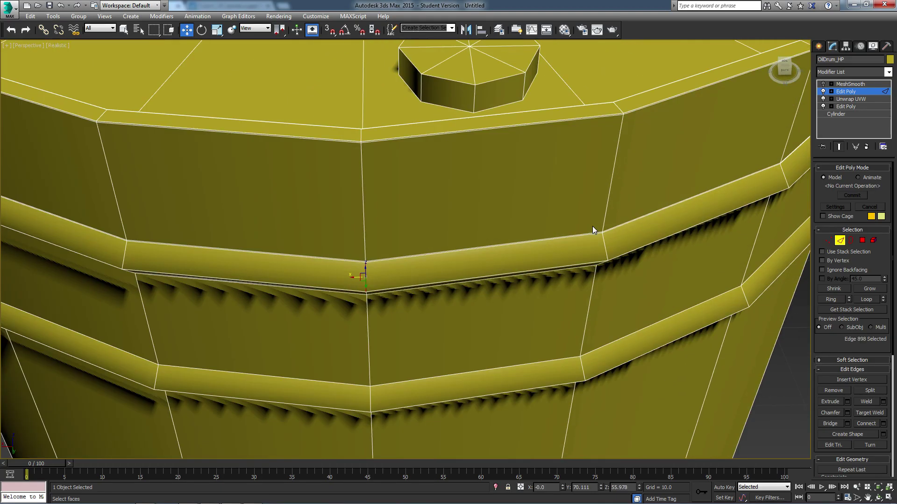
left_click(604, 247, "shift")
middle_click_drag(604, 247, 507, 257, "alt")
scroll(506, 257, "down", 5)
middle_click_drag(438, 170, 463, 210, "alt")
left_click(461, 149)
left_click(460, 140, "ctrl")
left_click(461, 168, "ctrl")
left_click(460, 206, "ctrl")
left_click(460, 213, "ctrl")
left_click(460, 230, "ctrl")
Extend the vertical edge column down through the first three lower grooves and the bands between them
middle_click_drag(461, 374, 461, 217)
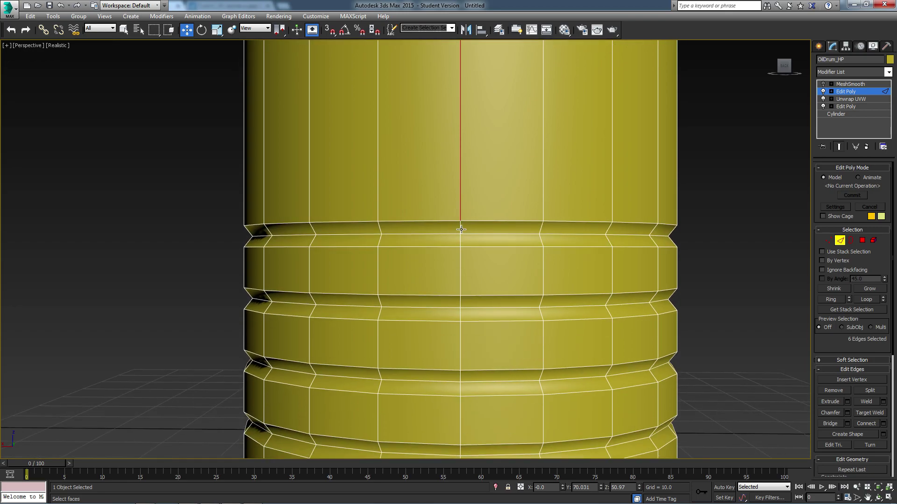
left_click(460, 306, "ctrl")
left_click(460, 363, "ctrl")
left_click(460, 379, "ctrl")
left_click(460, 388, "ctrl")
Add the column's remaining edges across the last two grooves, their adjoining bands and the bottom band
middle_click_drag(474, 412, 467, 258)
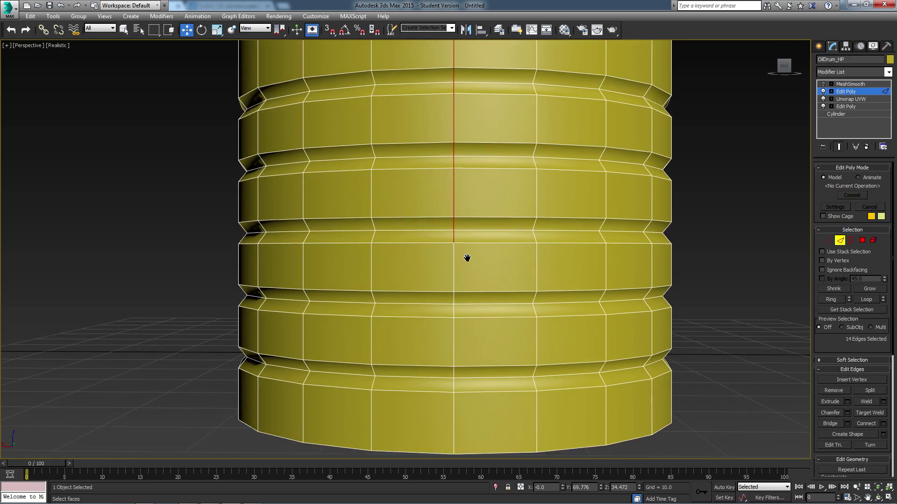
left_click(453, 270, "ctrl")
left_click(453, 301, "ctrl")
left_click(453, 311, "ctrl")
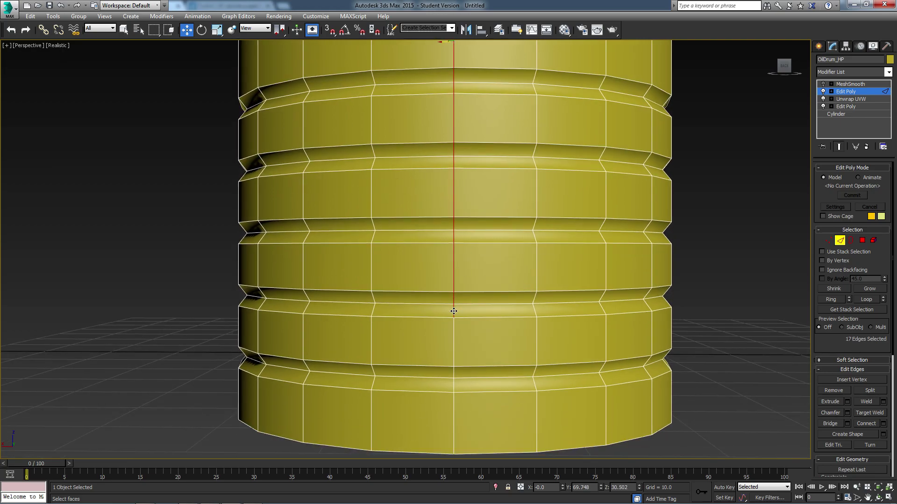
left_click(454, 335, "ctrl")
left_click(453, 376, "ctrl")
left_click(453, 387, "ctrl")
left_click(453, 407, "ctrl")
Expand the edge column to full rings around the drum and connect them with the same two-segment pinched settings
middle_click_drag(447, 356, 414, 273)
scroll(408, 329, "down", 3)
left_click(831, 299)
right_click(537, 181)
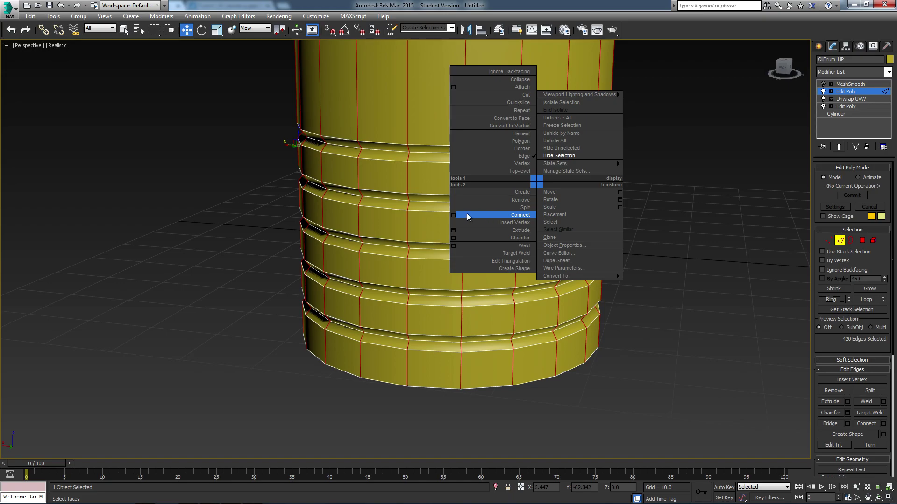
left_click(454, 215)
left_click(198, 218)
Enable MeshSmooth and examine the smoothed drum with its wireframe deselected
scroll(513, 206, "down", 6)
scroll(522, 210, "up", 2)
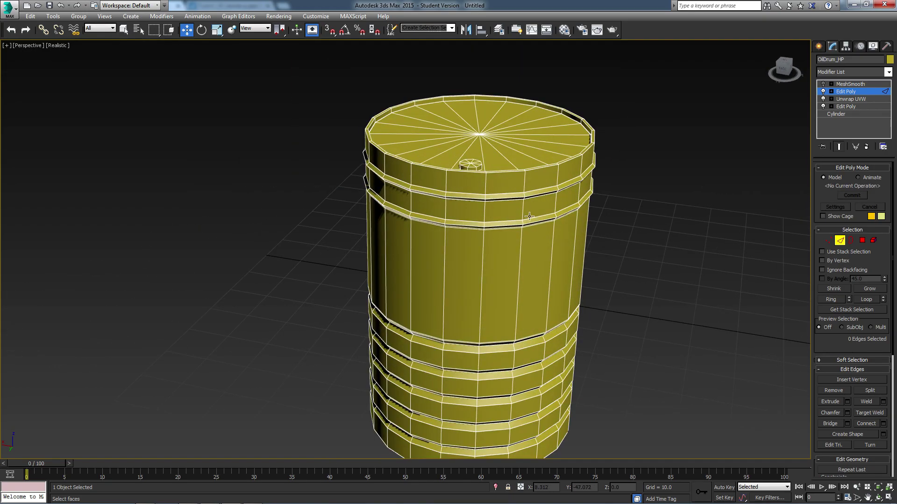
left_click(823, 84)
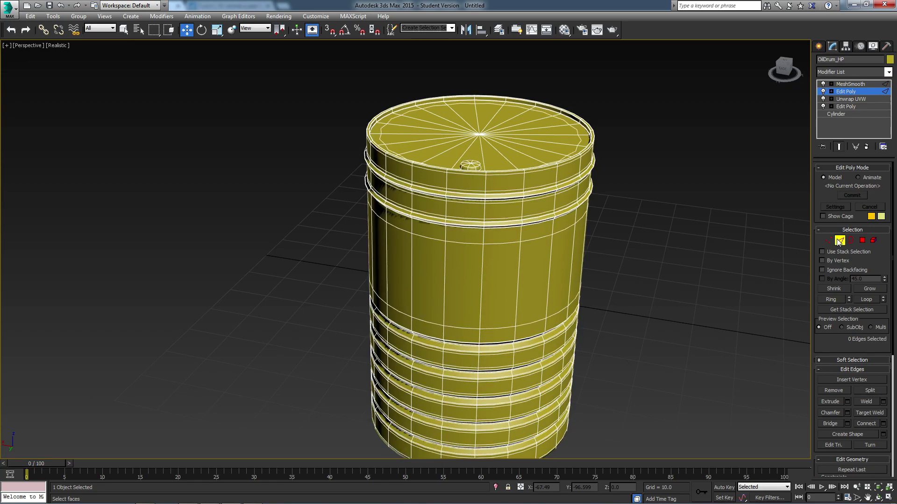
left_click(715, 279)
scroll(513, 254, "up", 5)
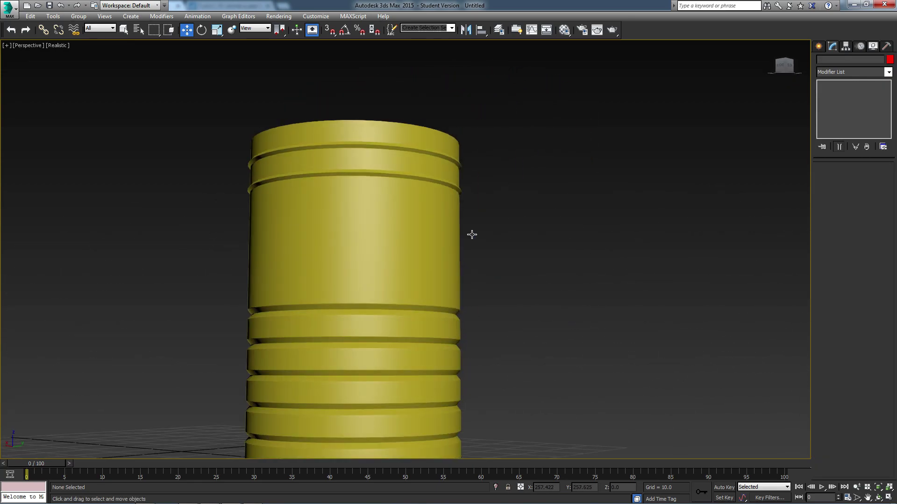
middle_click_drag(472, 235, 483, 280, "alt")
left_click(483, 280)
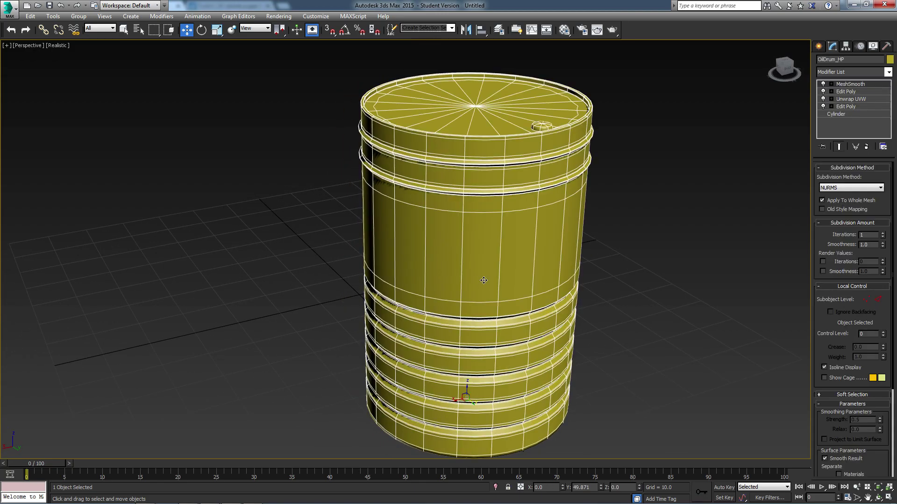
Disable MeshSmooth and select the drum's bottom cap polygons in the upper Edit Poly modifier
left_click(824, 84)
left_click(850, 93)
middle_click_drag(462, 419, 489, 276)
left_click(862, 240)
mouse_move(555, 217)
left_mouse_down()
mouse_move(554, 199)
mouse_move(516, 198)
mouse_move(422, 270)
mouse_move(464, 345)
mouse_move(579, 329)
mouse_move(601, 296)
mouse_move(608, 251)
mouse_move(601, 224)
mouse_move(617, 239)
left_mouse_up()
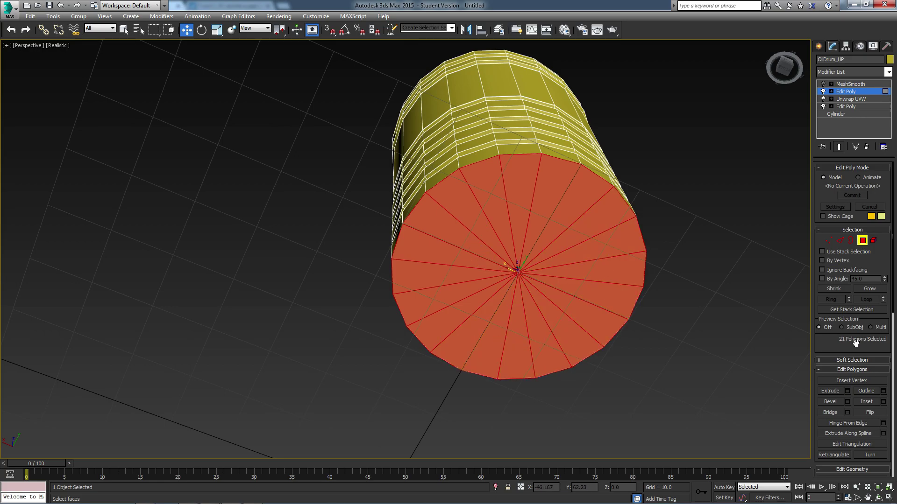
Inset the selected bottom cap polygons to add a support loop along the drum's lower border
left_click(883, 402)
middle_click_drag(593, 209, 435, 225, "alt")
left_click(199, 205)
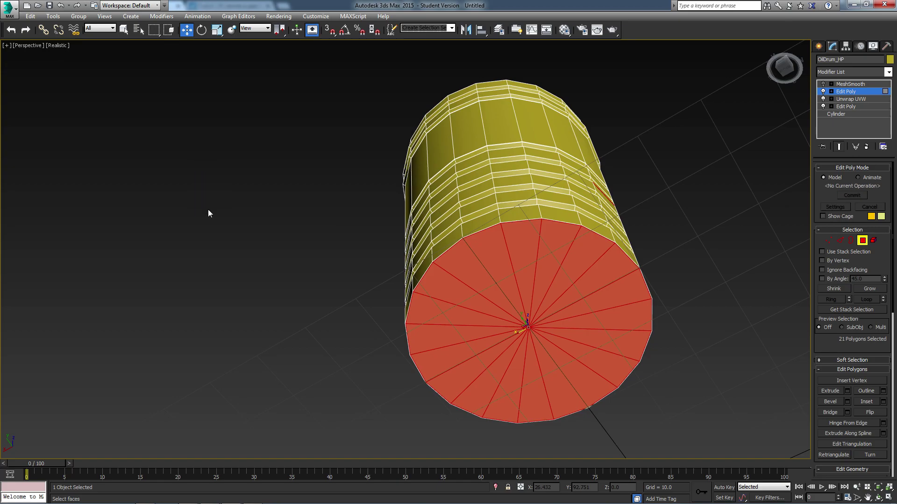
Select the eight top polygons of the small plug on the lid and inset them by 0.08
middle_click_drag(208, 209, 429, 322, "alt")
scroll(369, 282, "up", 4)
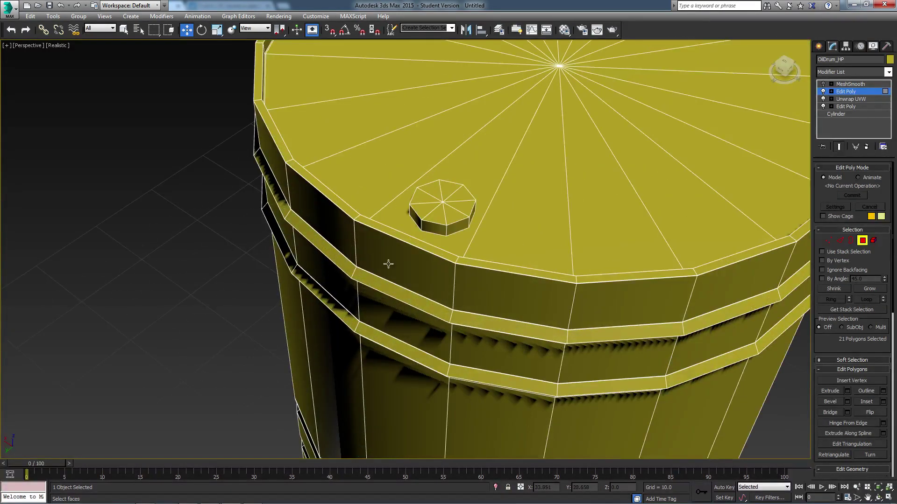
middle_click_drag(395, 247, 404, 121, "alt")
middle_click_drag(707, 362, 513, 283)
scroll(513, 283, "up", 4)
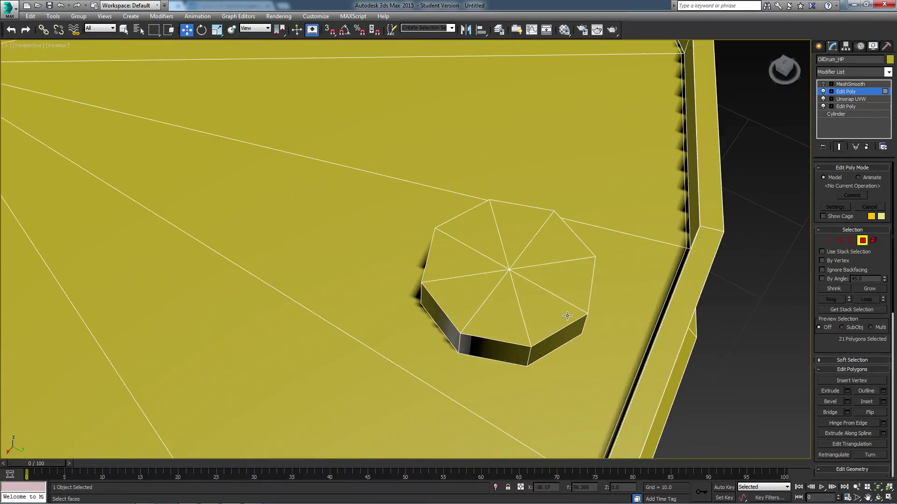
left_click(544, 306)
left_click(563, 282, "ctrl")
left_click(553, 248, "ctrl")
left_click(519, 234, "ctrl")
left_click(488, 249, "ctrl")
left_click_drag(468, 265, 466, 266, "ctrl")
left_click(473, 294, "ctrl")
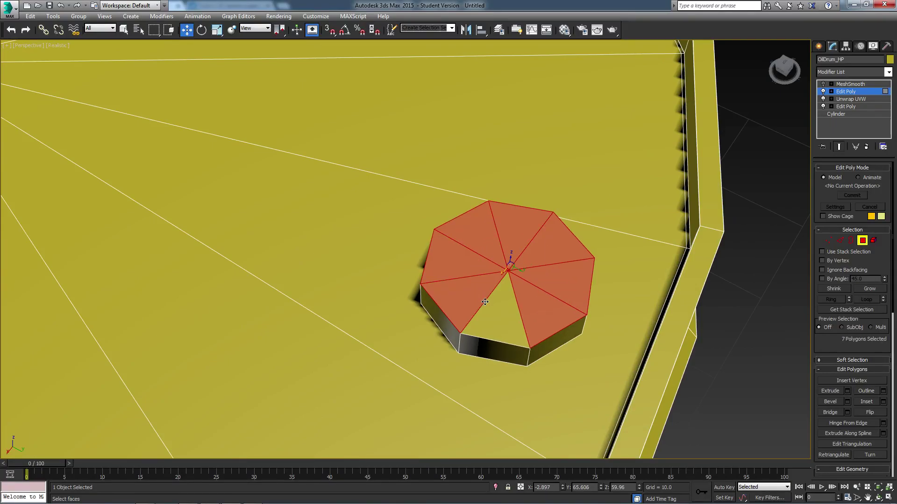
key("ctrl+z")
key("ctrl+z")
left_click(475, 301, "ctrl")
left_click(497, 309, "ctrl")
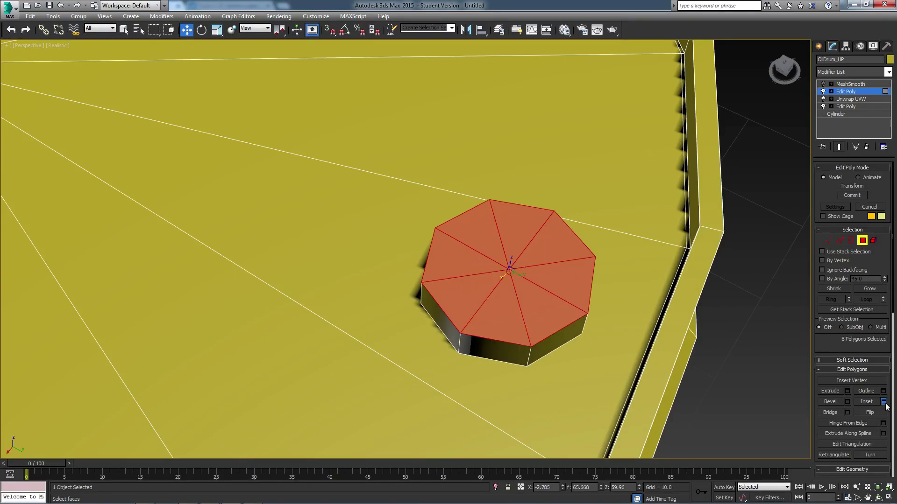
left_click(883, 402)
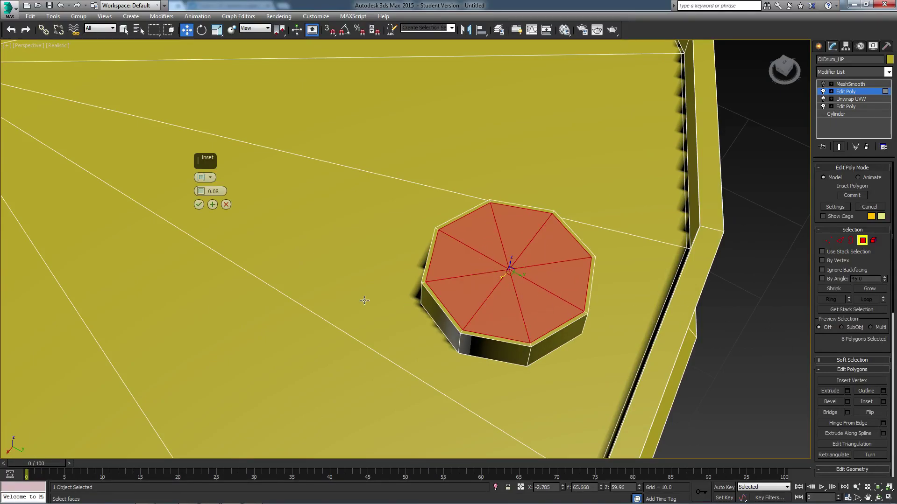
left_click(200, 205)
Connect the ring of vertical side edges around the plug to add support loops, and leave edge editing
middle_click_drag(238, 215, 287, 168, "alt")
left_click(840, 240)
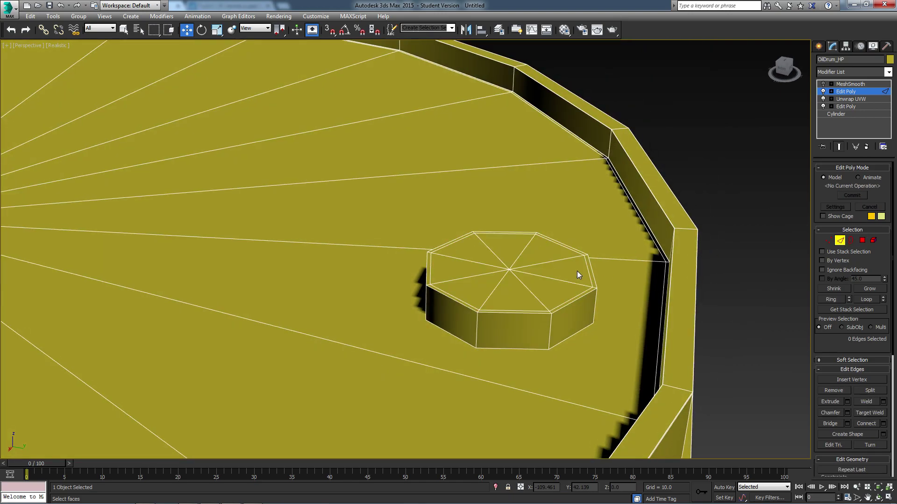
left_click(550, 326)
left_click(594, 306, "shift")
left_click(868, 424)
middle_click_drag(464, 331, 481, 306)
scroll(480, 307, "down", 4)
left_click(838, 242)
Reselect the high-poly drum and enable its MeshSmooth modifier
left_click(673, 299)
middle_click_drag(485, 360, 571, 284)
scroll(571, 285, "down", 5)
left_click(569, 286)
scroll(530, 318, "down", 2)
middle_click_drag(529, 318, 527, 205)
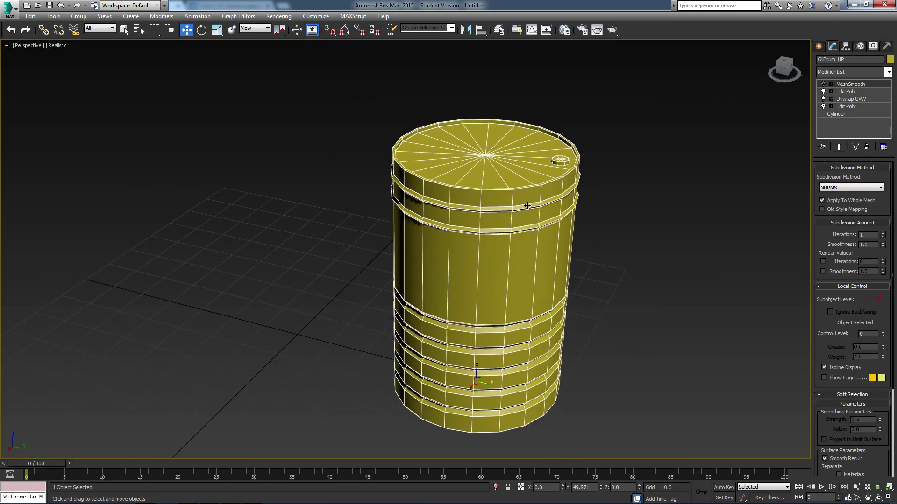
left_click(823, 85)
middle_click_drag(566, 146, 544, 156, "alt")
scroll(563, 159, "up", 3)
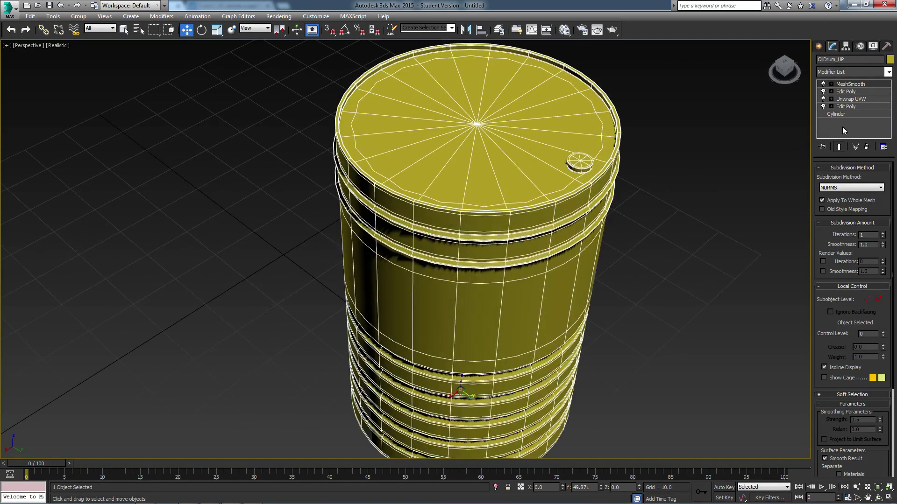
Deselect the drum and examine the smoothed lid, rim, plug and ridges without the wireframe
left_click(854, 86)
key("1")
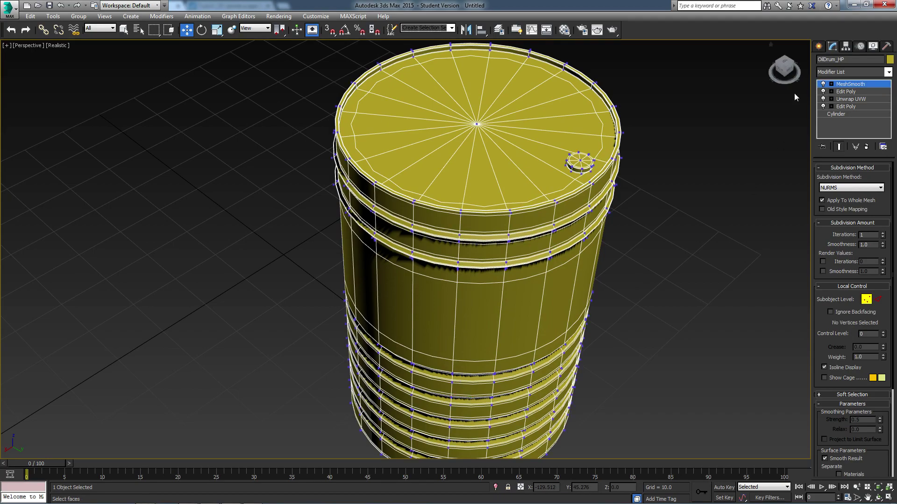
left_click(638, 262)
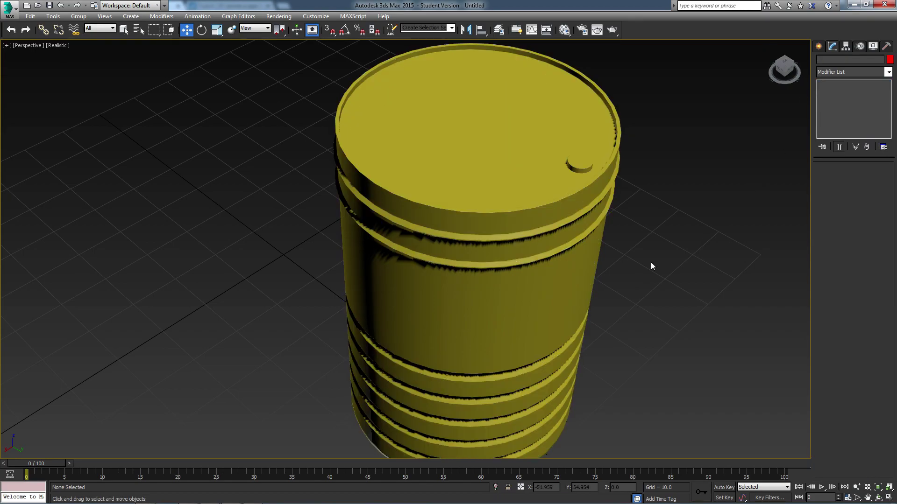
scroll(618, 196, "down", 4)
middle_click_drag(618, 196, 554, 211, "alt")
middle_click_drag(555, 187, 537, 262)
scroll(537, 262, "up", 4)
middle_click_drag(512, 212, 494, 248, "alt")
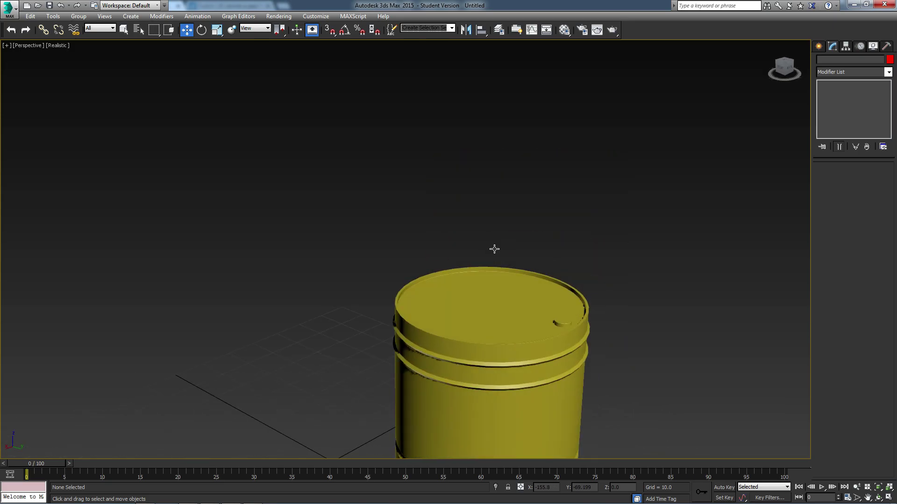
middle_click_drag(486, 329, 562, 260)
key("e")
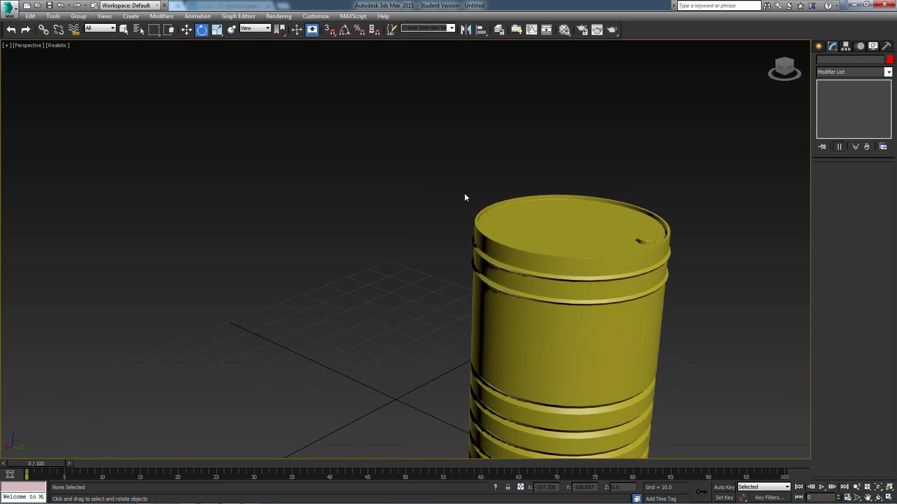
Unhide all objects and compare the low-poly drum with the smoothed high-poly drum
right_click(632, 127)
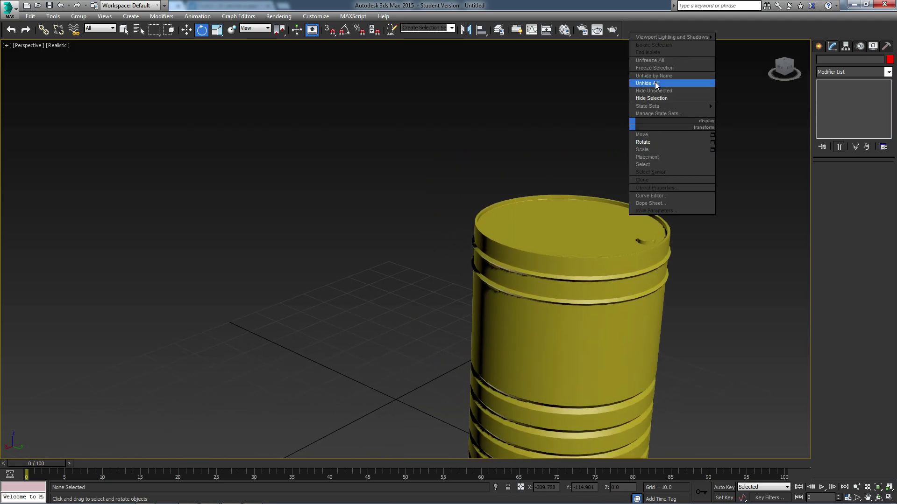
left_click(659, 80)
mouse_move(537, 248)
middle_mouse_down("alt")
mouse_move(490, 268)
mouse_move(518, 245)
mouse_move(546, 244)
mouse_move(517, 246)
mouse_move(527, 246)
middle_mouse_up("alt")
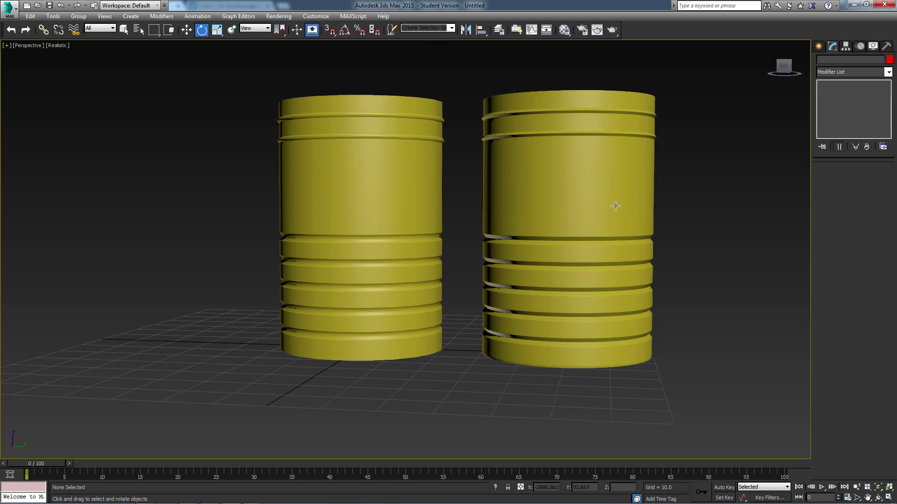
middle_click_drag(518, 201, 496, 218, "alt")
middle_click_drag(560, 200, 485, 226)
scroll(479, 202, "down", 3)
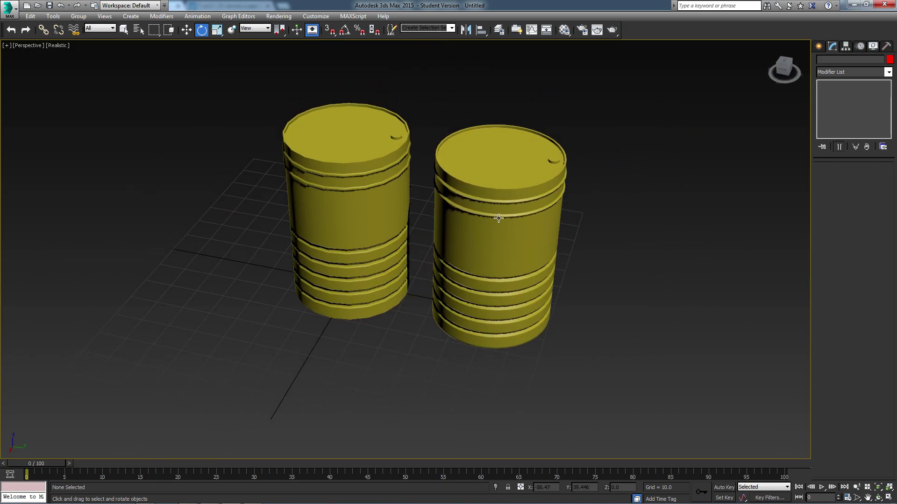
Select the high-poly drum and examine its smoothed wireframe beside the low-poly drum
middle_click_drag(478, 186, 480, 205)
left_click(484, 210)
middle_click_drag(514, 235, 519, 245)
scroll(520, 243, "up", 2)
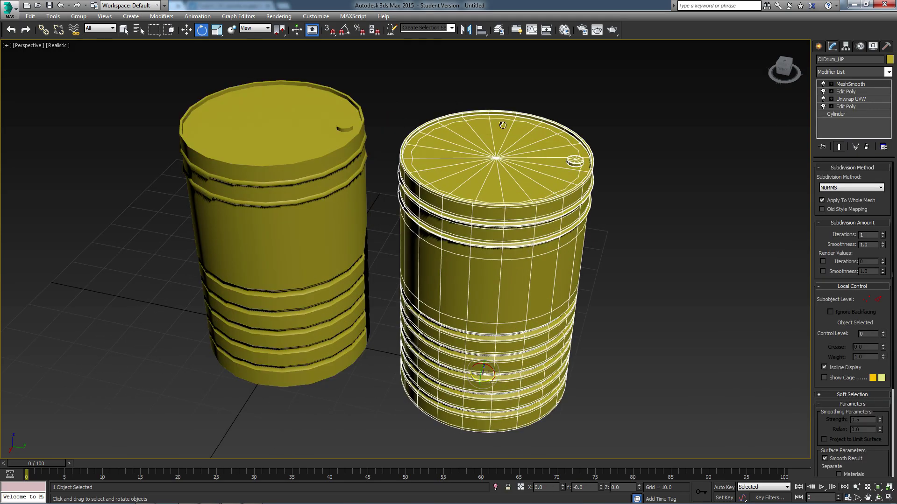
middle_click_drag(505, 202, 516, 223)
scroll(578, 167, "down", 3)
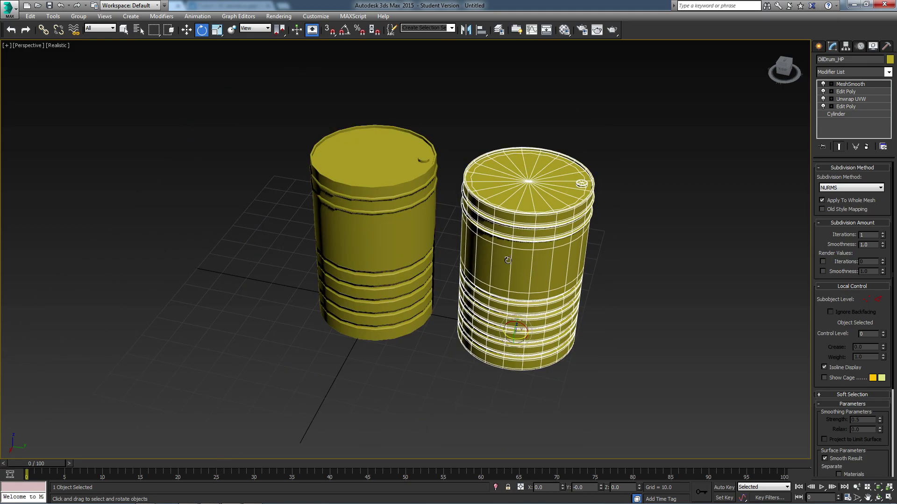
left_click(186, 30)
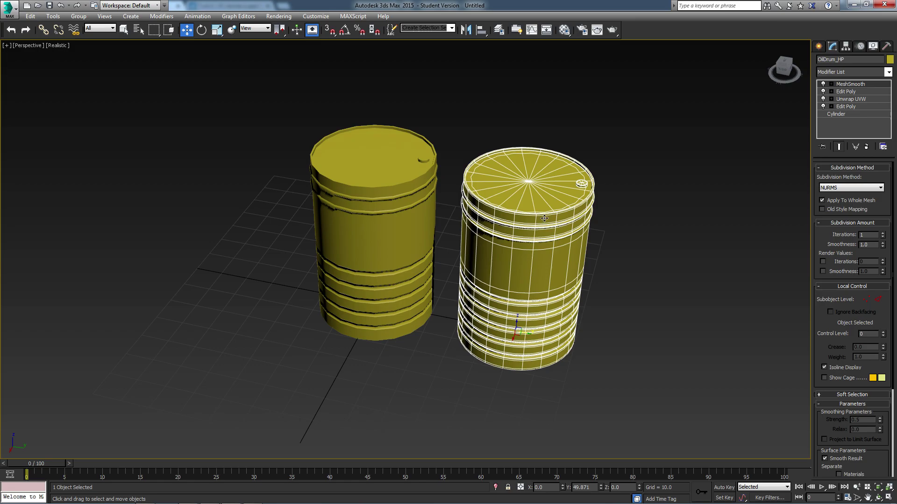
scroll(534, 218, "up", 4)
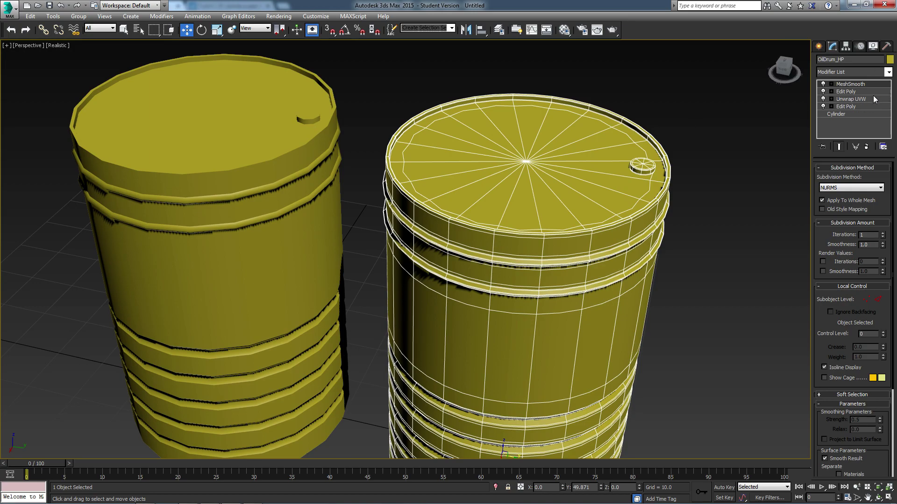
scroll(544, 148, "down", 3)
scroll(543, 174, "up", 3)
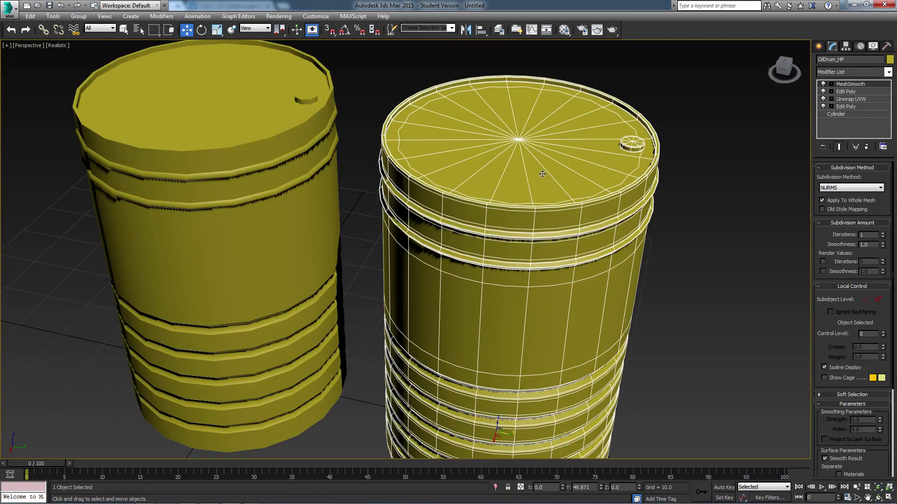
scroll(581, 325, "down", 3)
scroll(581, 325, "up", 3)
scroll(590, 214, "down", 2)
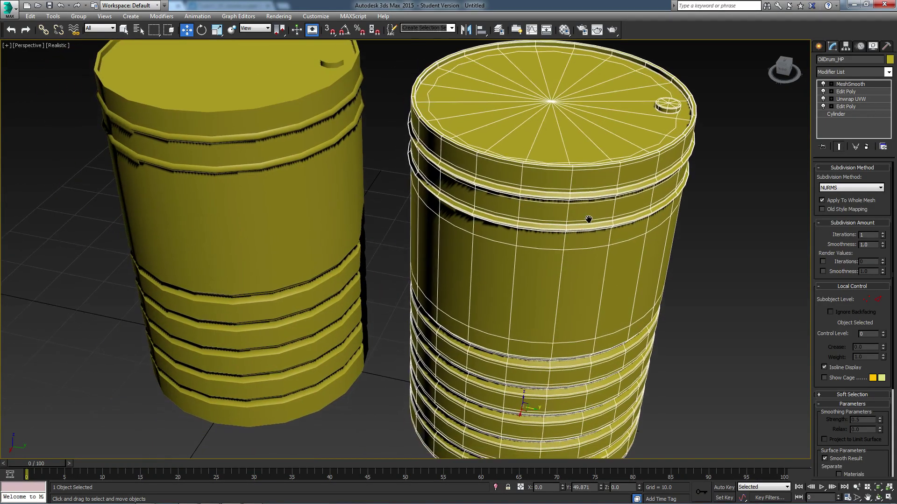
middle_click_drag(587, 192, 566, 209)
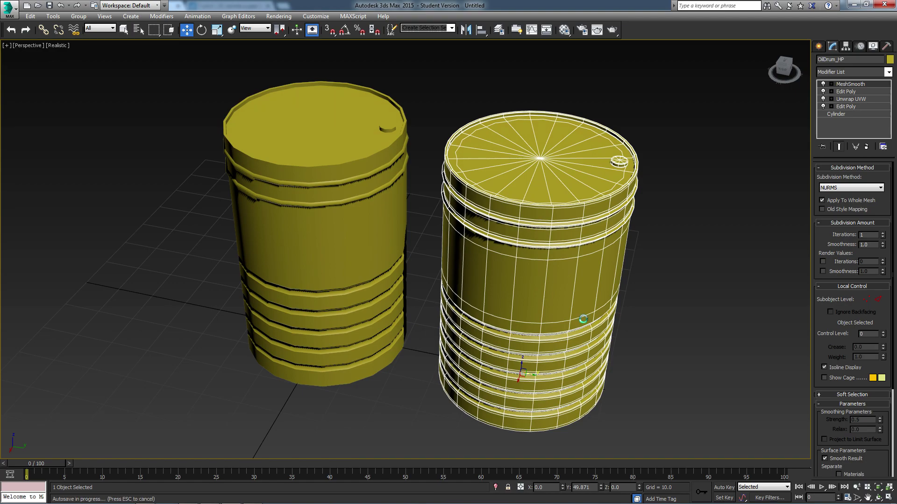
middle_click_drag(544, 276, 553, 268)
middle_click_drag(640, 224, 628, 198)
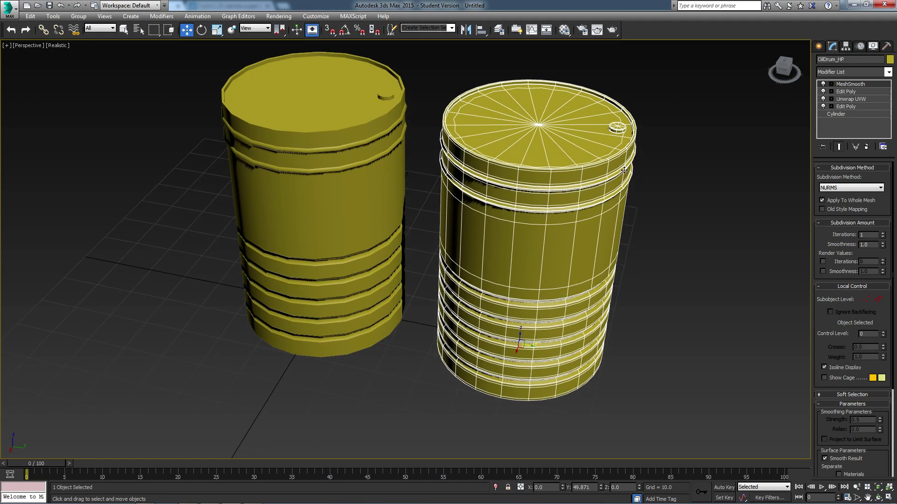
middle_click_drag(508, 39, 510, 59)
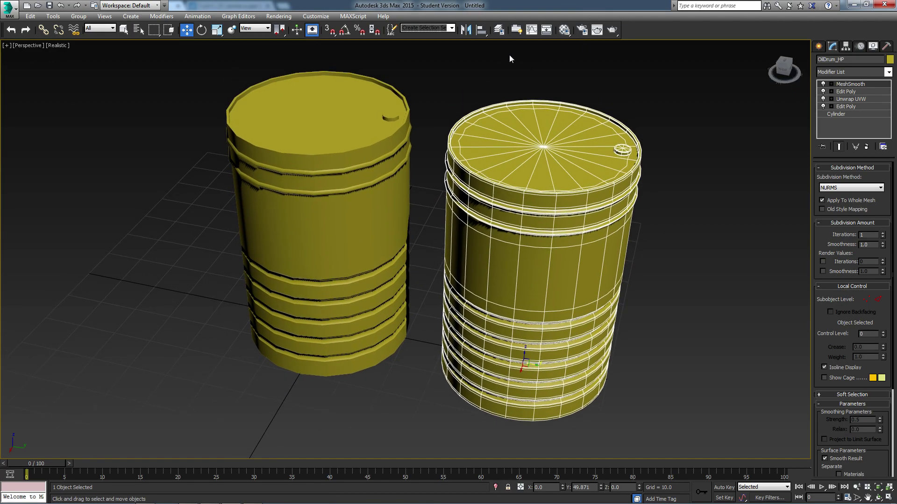
Hide the low-poly drum, leaving only the high-poly drum in the scene
left_click(369, 222)
right_click(359, 218)
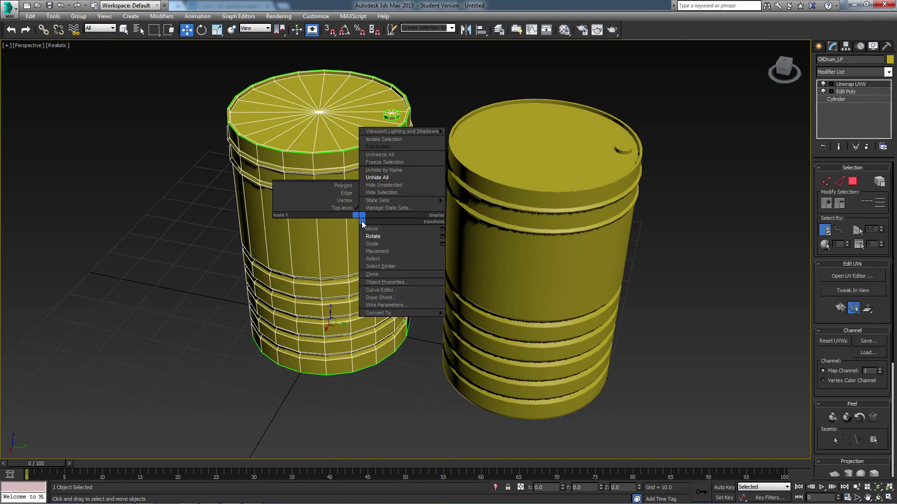
left_click(381, 195)
scroll(417, 217, "down", 5)
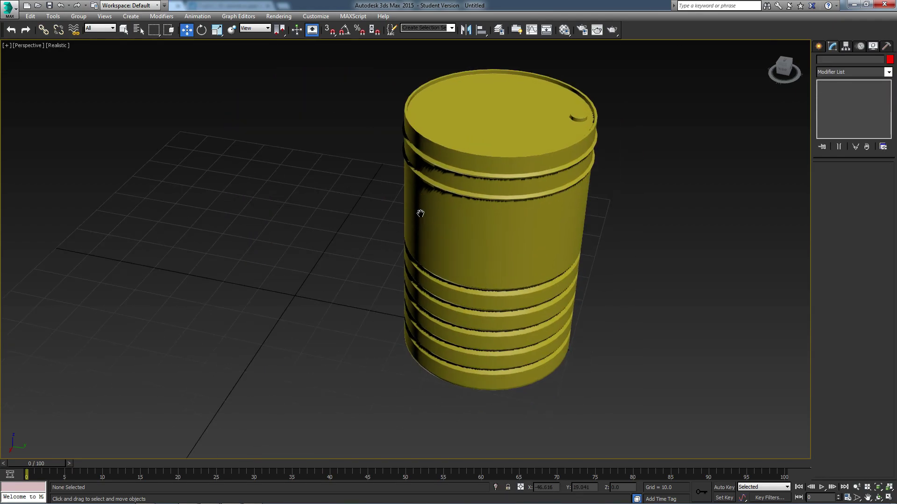
middle_click_drag(485, 199, 514, 202)
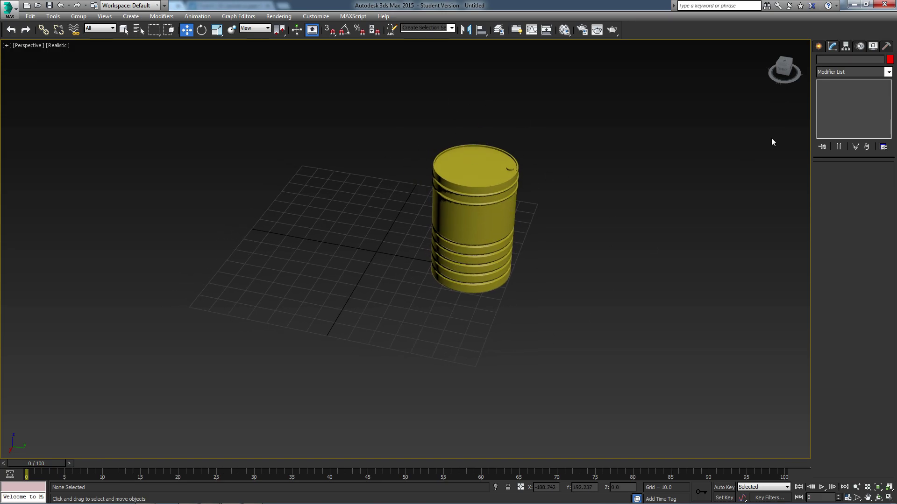
Place a standard Skylight on the ground near the drum and turn on its Cast Shadows option
left_click(819, 47)
left_click(844, 61)
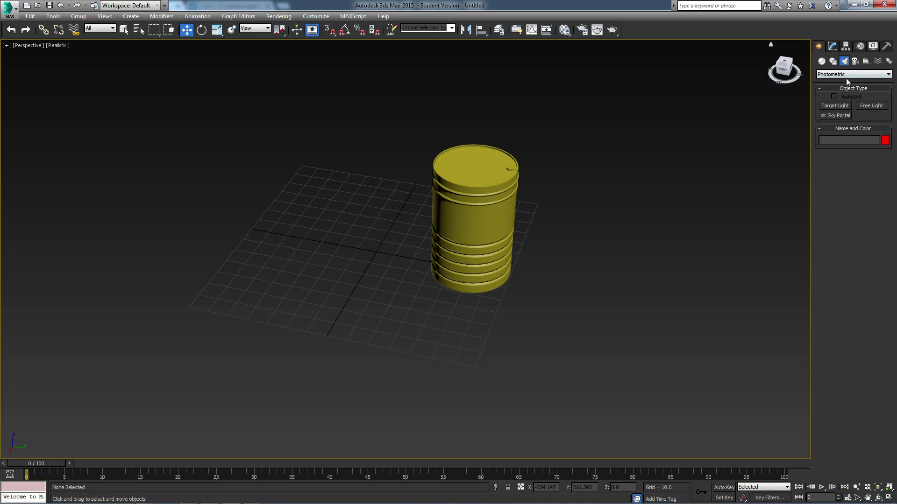
left_click(845, 75)
left_click(845, 75)
left_click(844, 75)
left_click(844, 88)
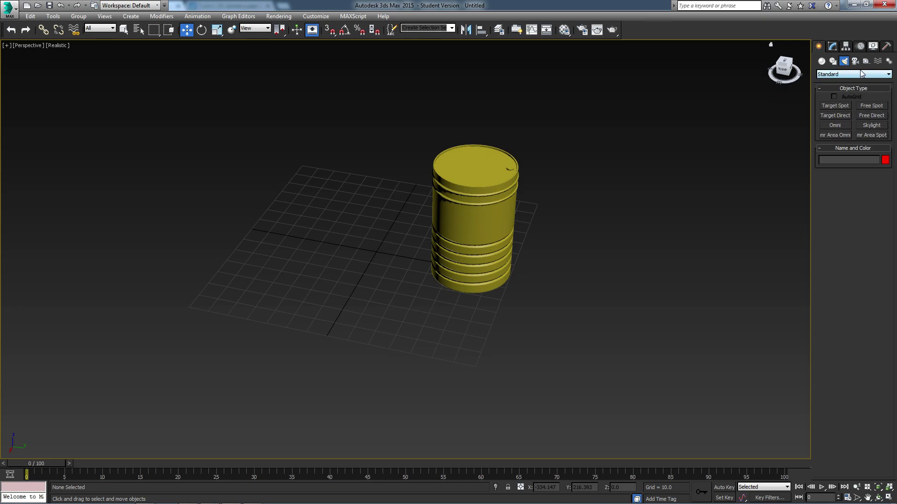
left_click(872, 126)
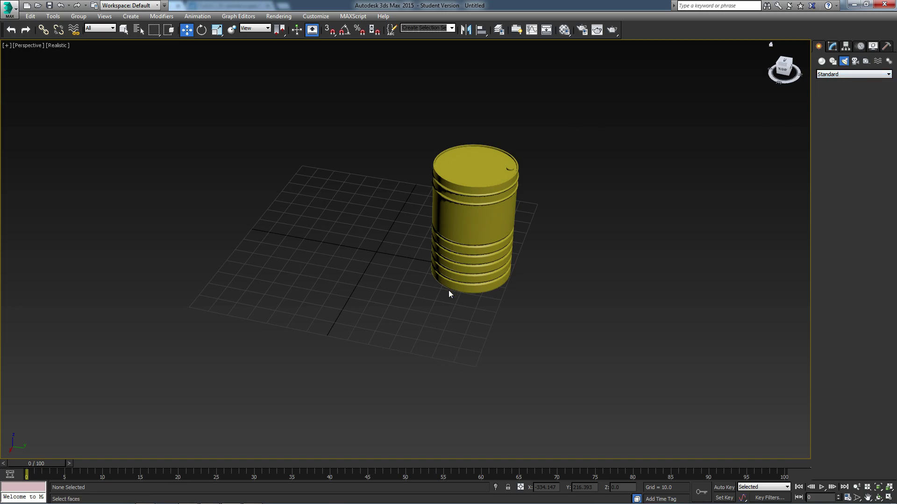
left_click(411, 306)
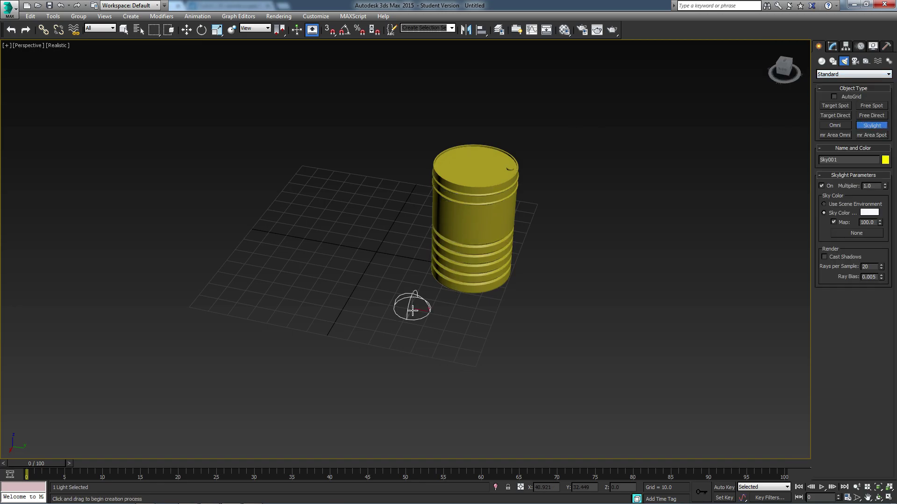
left_click(187, 30)
scroll(439, 281, "up", 3)
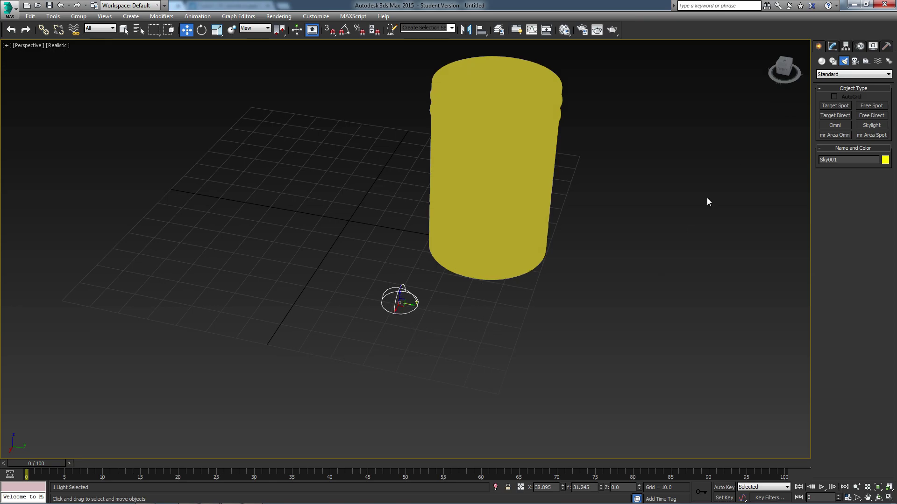
left_click(831, 46)
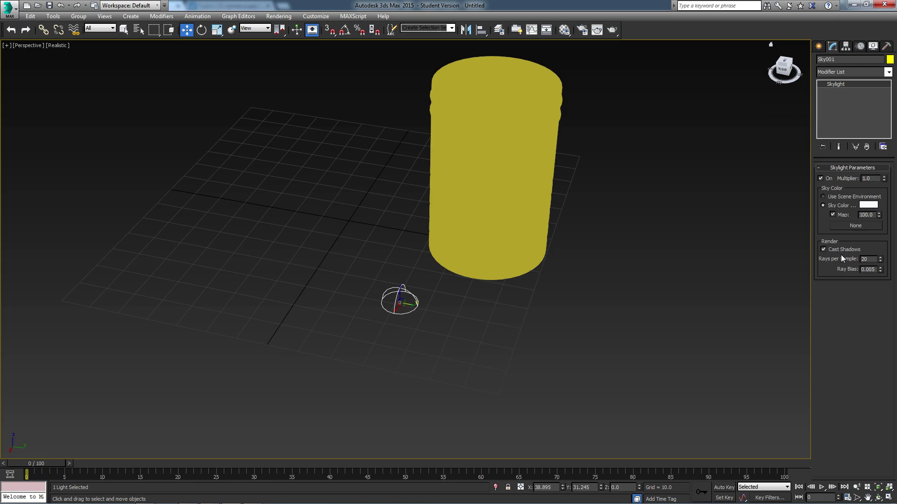
Set the advanced lighting plug-in to Light Tracer in the render setup and close the setup
left_click(575, 34)
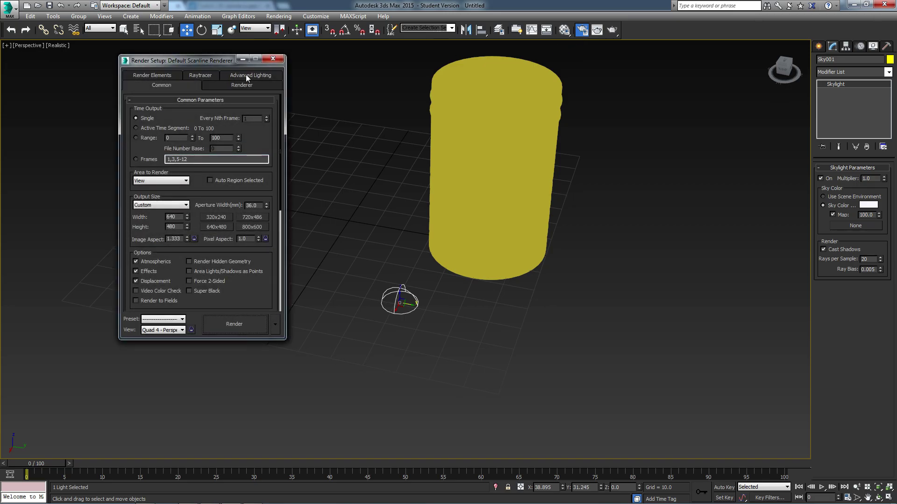
left_click(246, 75)
left_click(196, 114)
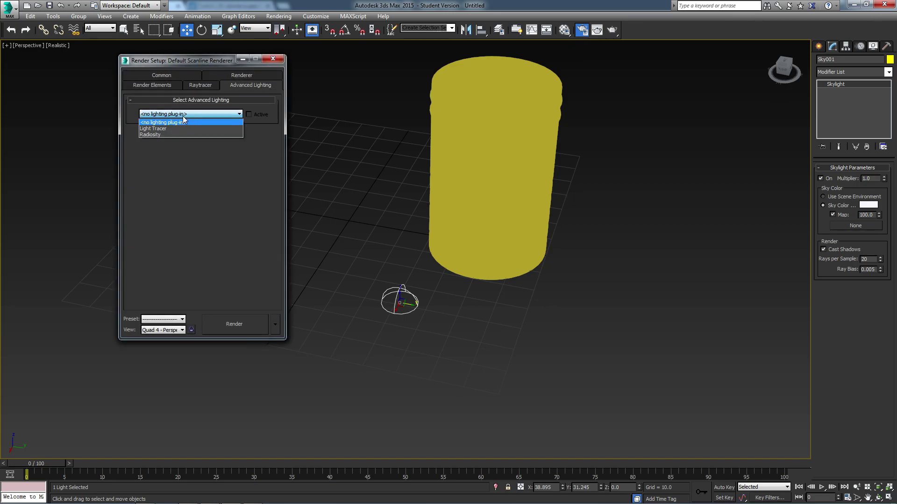
left_click(149, 128)
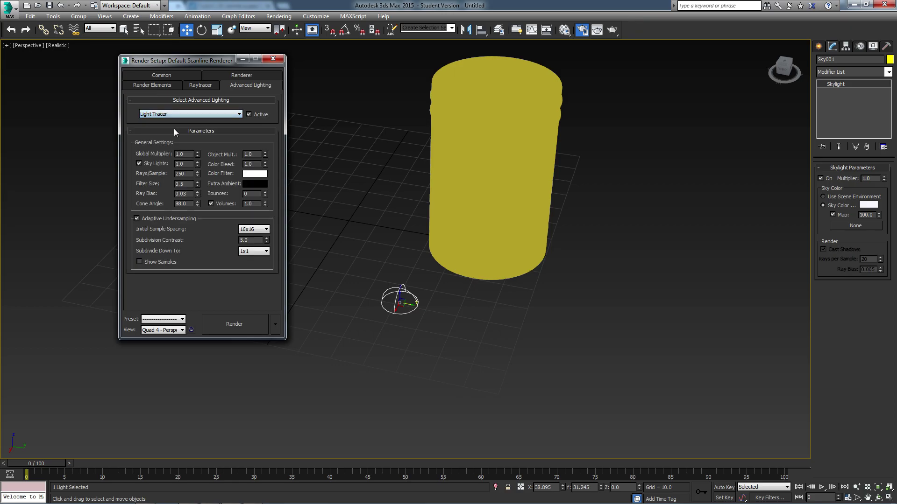
left_click(274, 58)
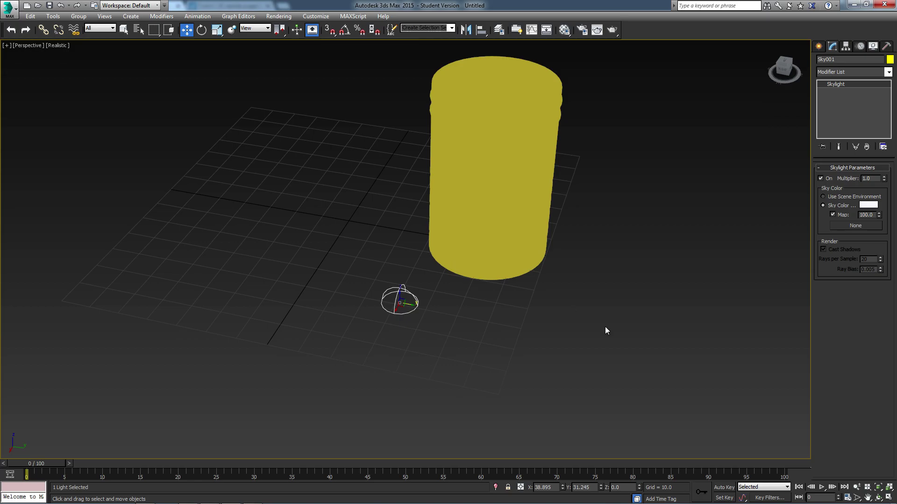
Select the high-poly drum and open Render To Texture for it
left_click(488, 172)
middle_click_drag(396, 161, 475, 194)
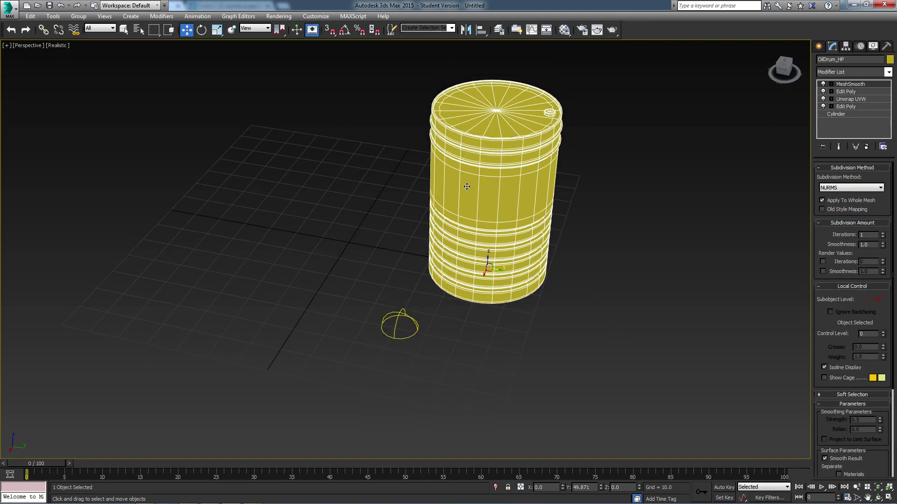
left_click(288, 17)
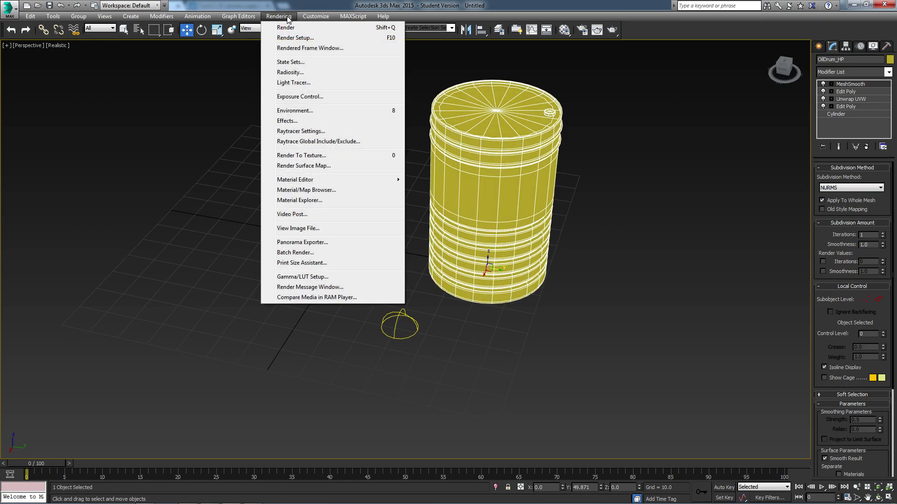
left_click(301, 156)
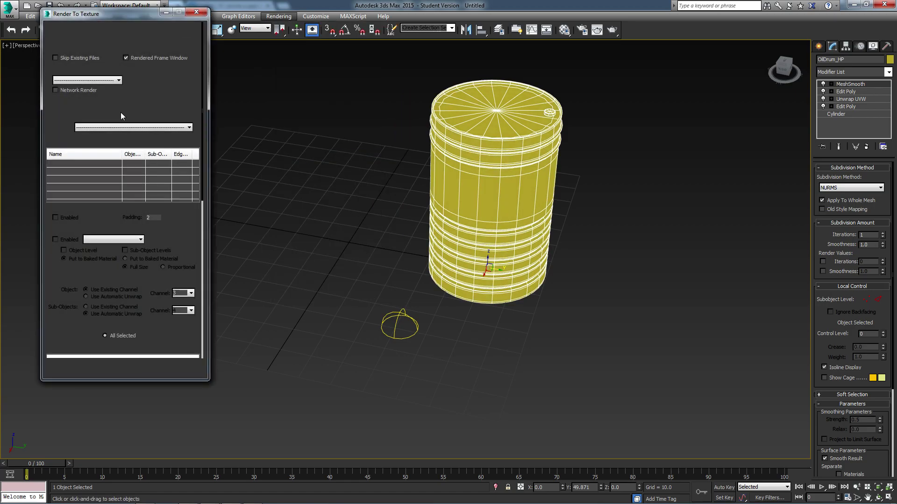
left_click_drag(147, 116, 146, 136)
left_click_drag(132, 14, 168, 33)
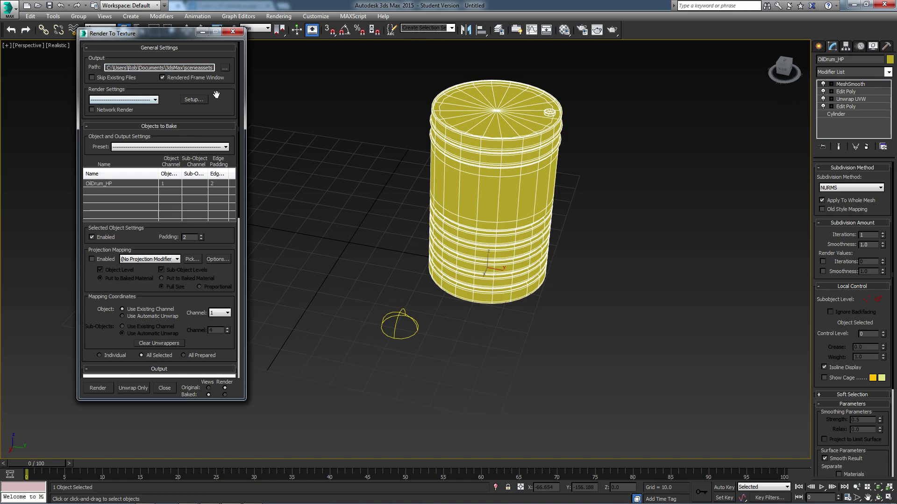
Review the general and bake settings, keeping the object's mapping coordinates on Use Existing Channel
scroll(124, 107, "down", 2)
scroll(159, 87, "down", 1)
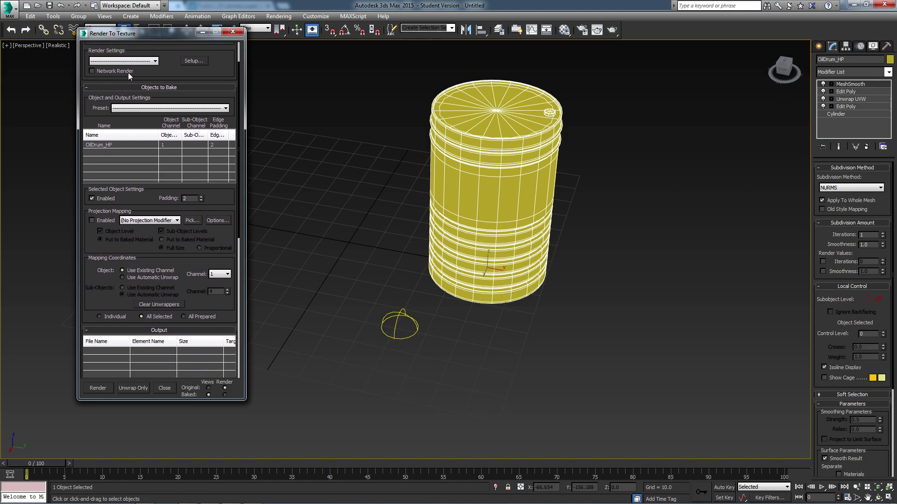
scroll(175, 102, "up", 3)
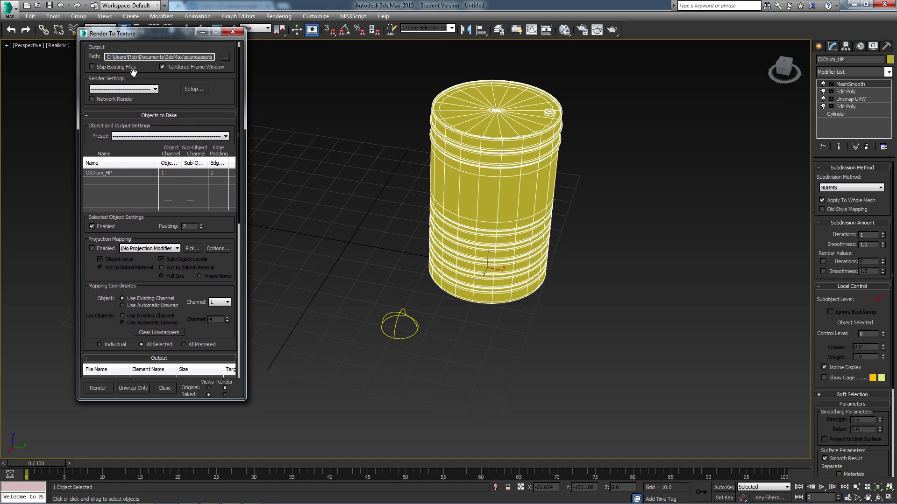
scroll(168, 123, "down", 5)
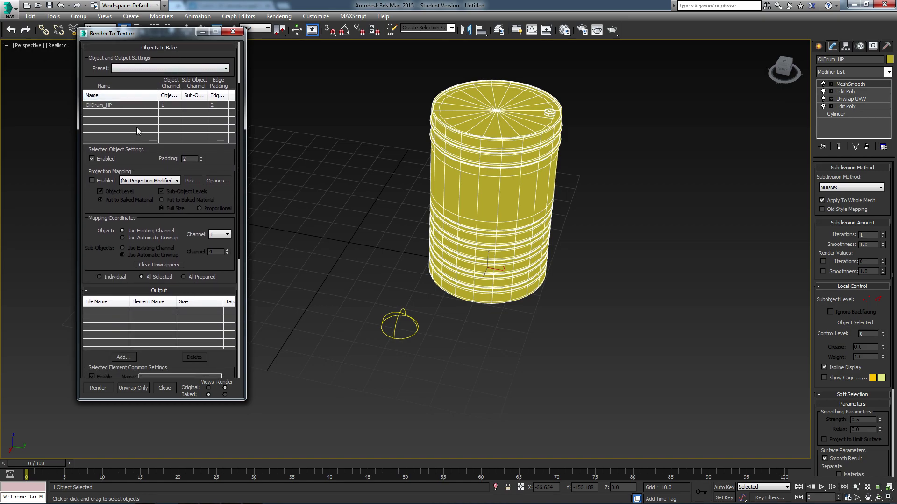
scroll(140, 163, "down", 4)
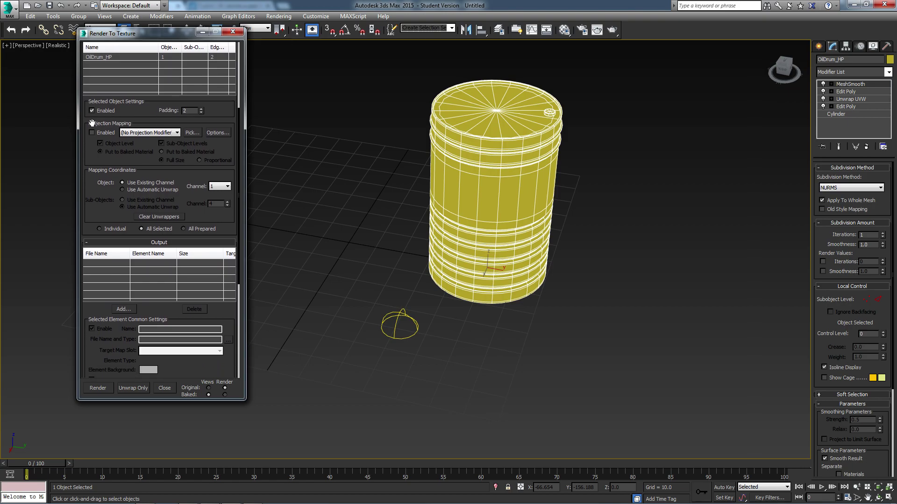
left_click(122, 190)
left_click(122, 183)
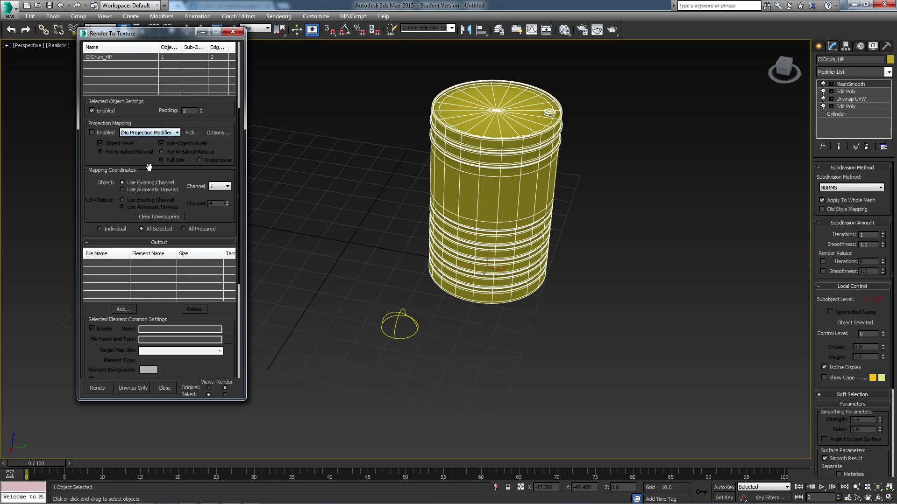
Add a CompleteMap texture element to the drum's bake output
scroll(141, 128, "down", 3)
scroll(229, 190, "down", 4)
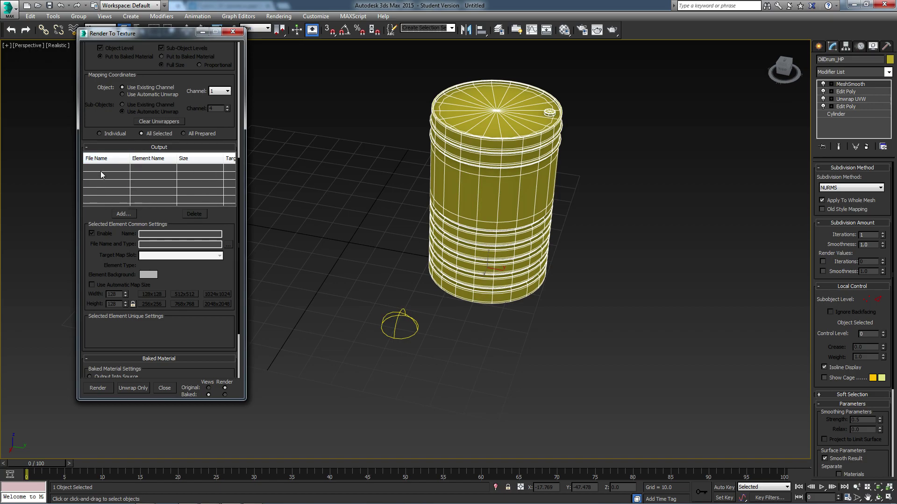
left_click(129, 215)
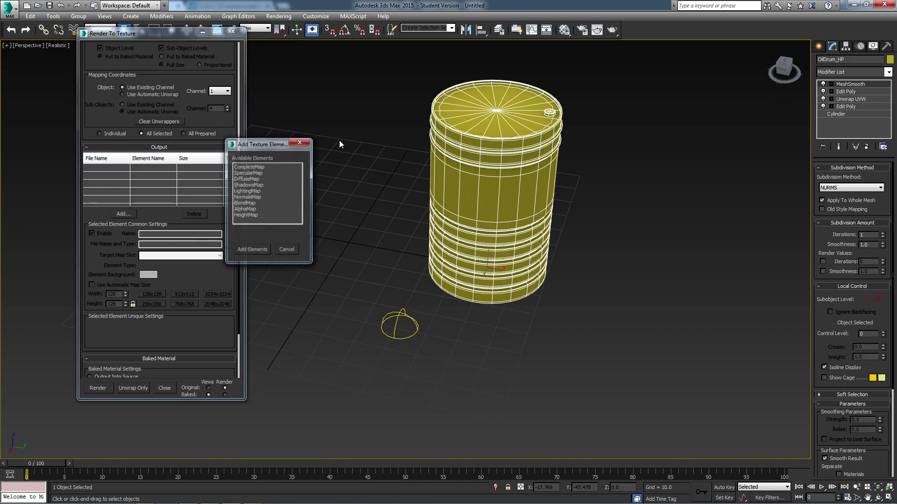
left_click_drag(262, 145, 296, 120)
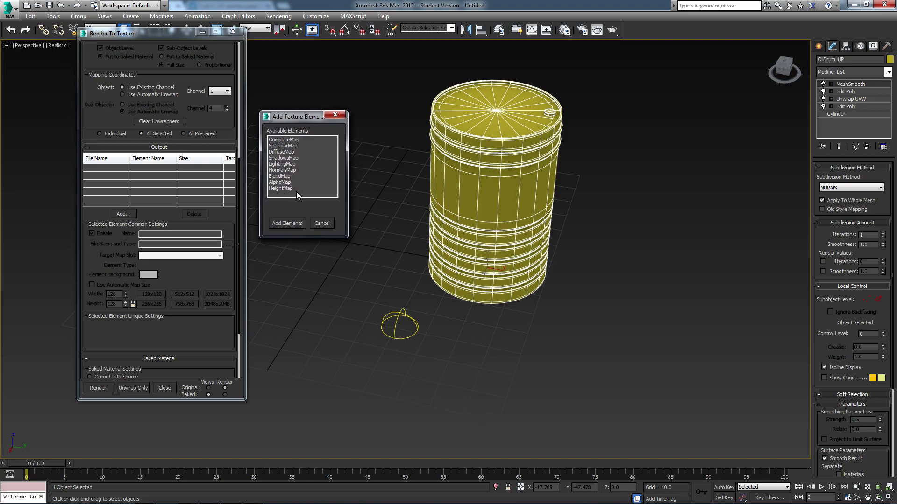
left_click(288, 139)
left_click(287, 223)
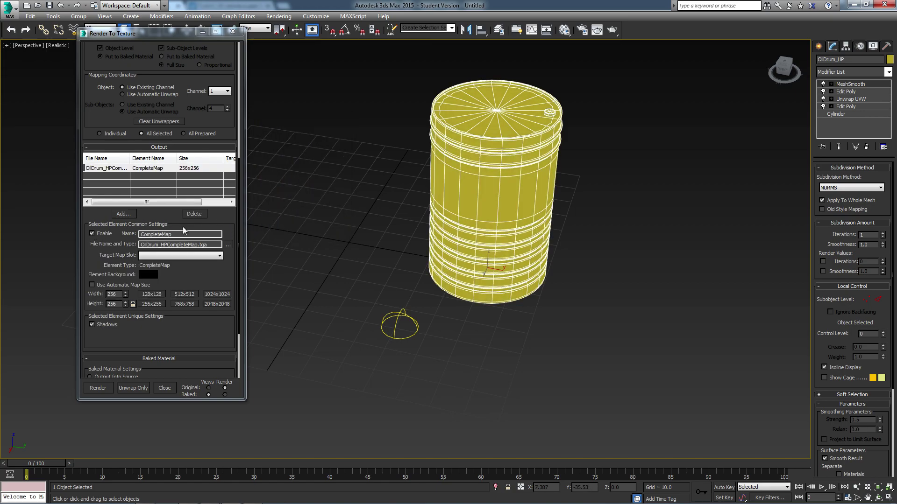
Browse the CompleteMap's output location to the Stream Tut 2 folder inside Pictures, BTEC YEar 1 Modelling
left_click_drag(194, 277, 193, 275)
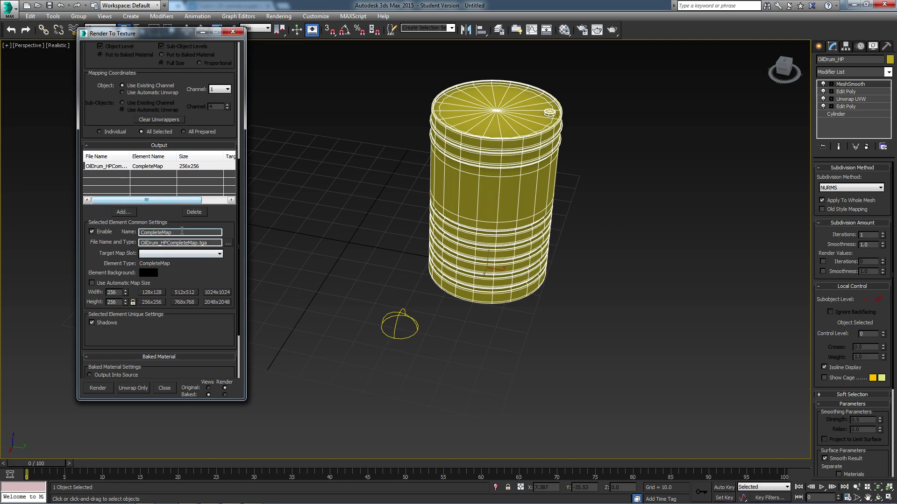
scroll(167, 215, "up", 5)
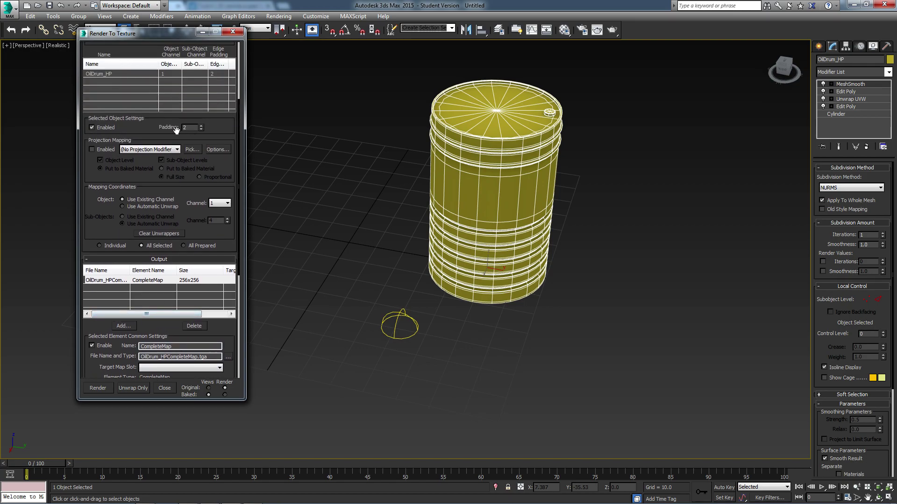
scroll(150, 136, "down", 3)
scroll(158, 265, "down", 2)
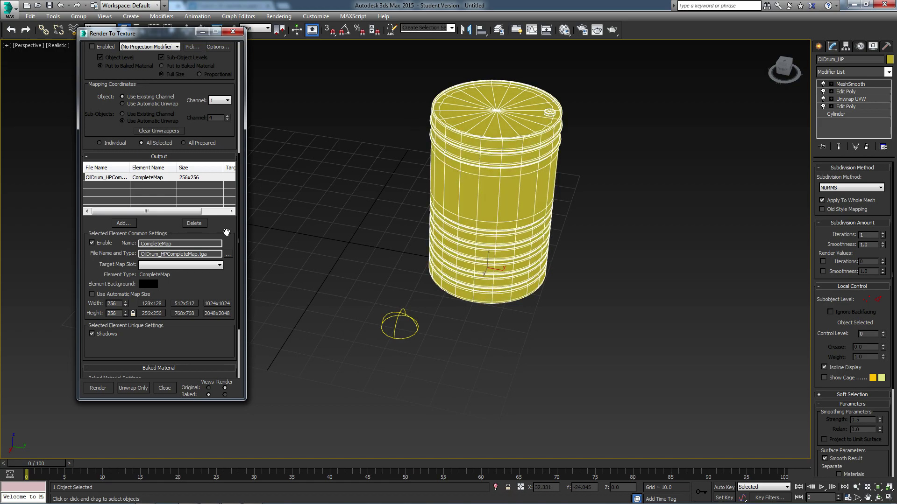
scroll(229, 236, "down", 1)
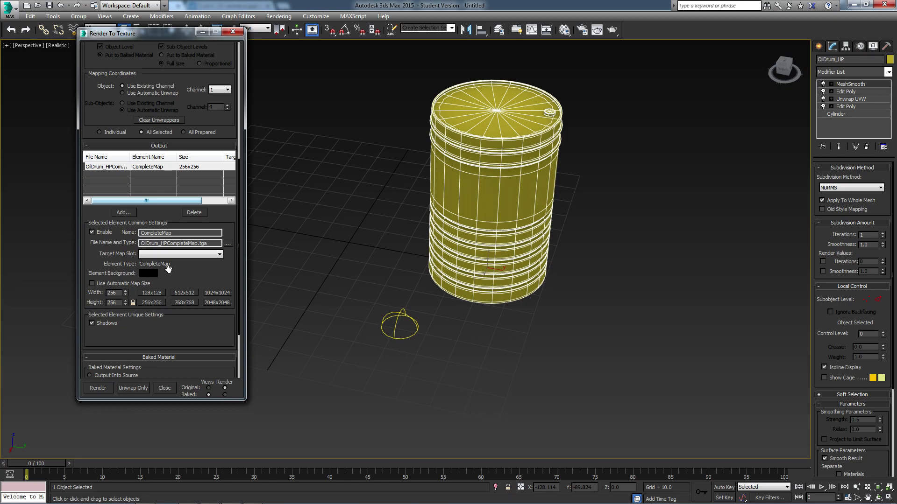
left_click(229, 243)
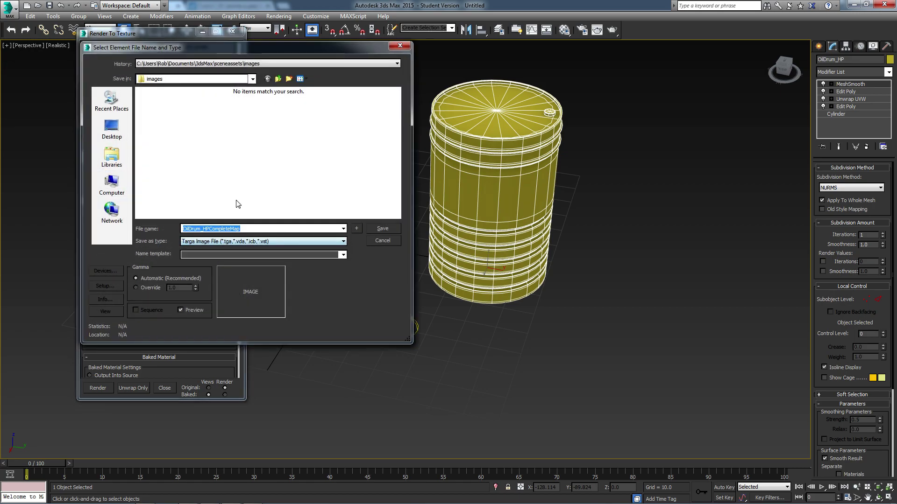
left_click(111, 157)
double_click(187, 125)
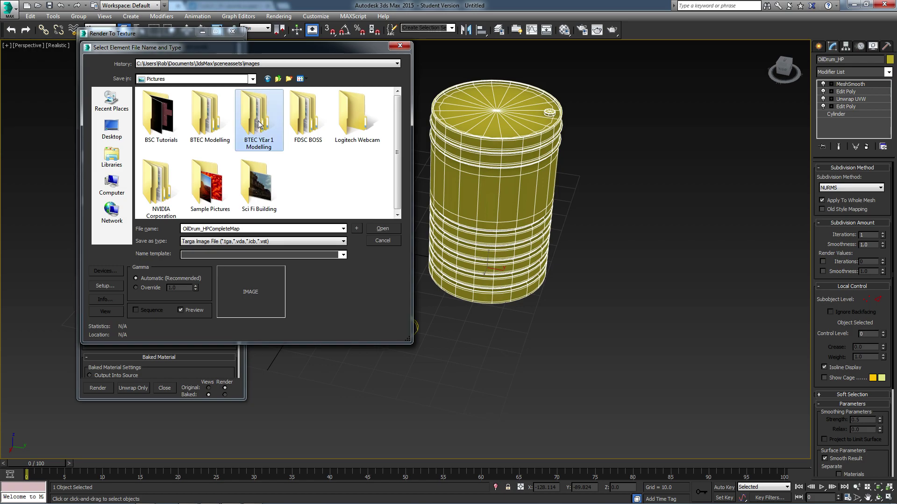
double_click(258, 119)
double_click(207, 190)
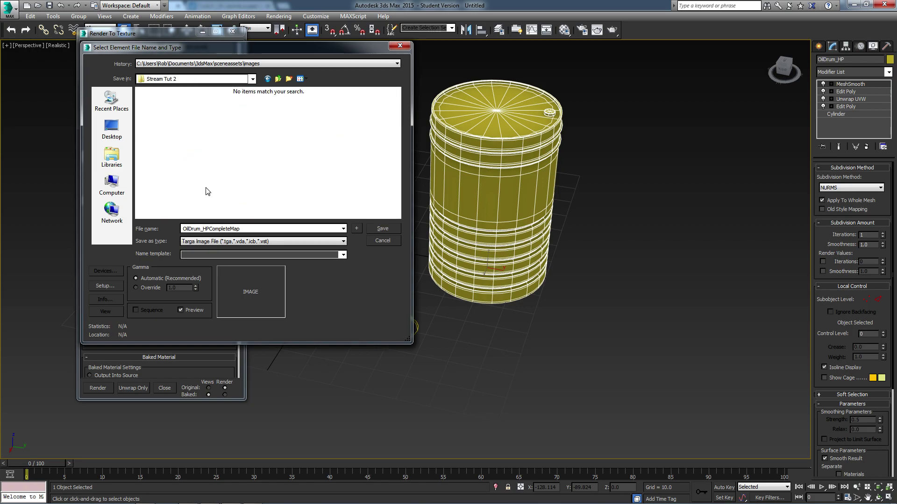
Save the output file as a BMP named OilDrum_AO with RGB 24 bit colors
left_click(269, 242)
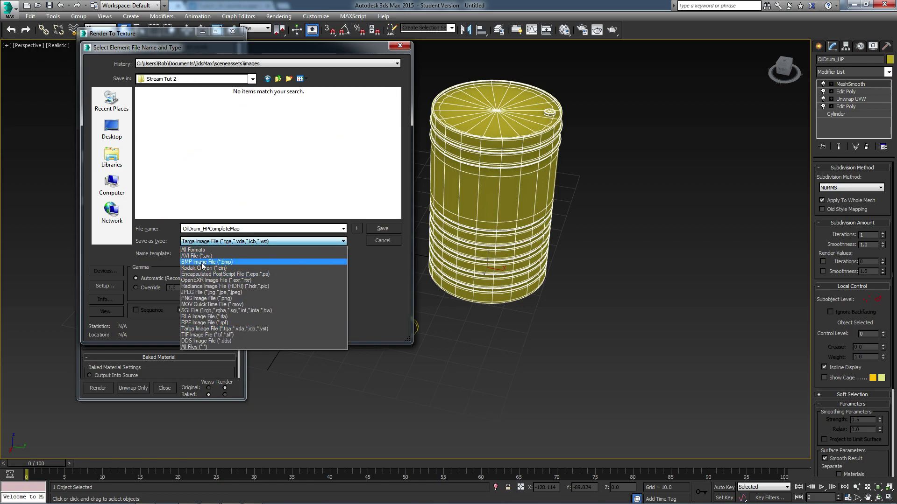
left_click(202, 262)
double_click(255, 229)
left_click_drag(240, 229, 203, 231)
type("AO")
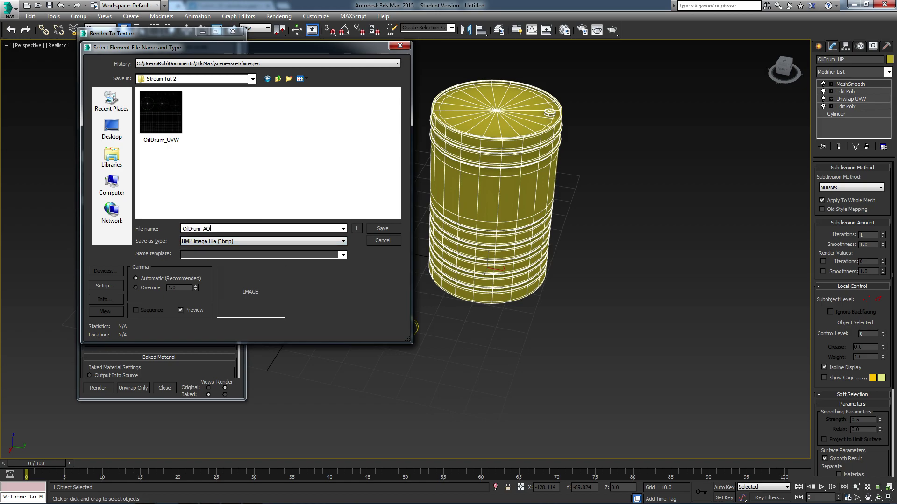
left_click(382, 228)
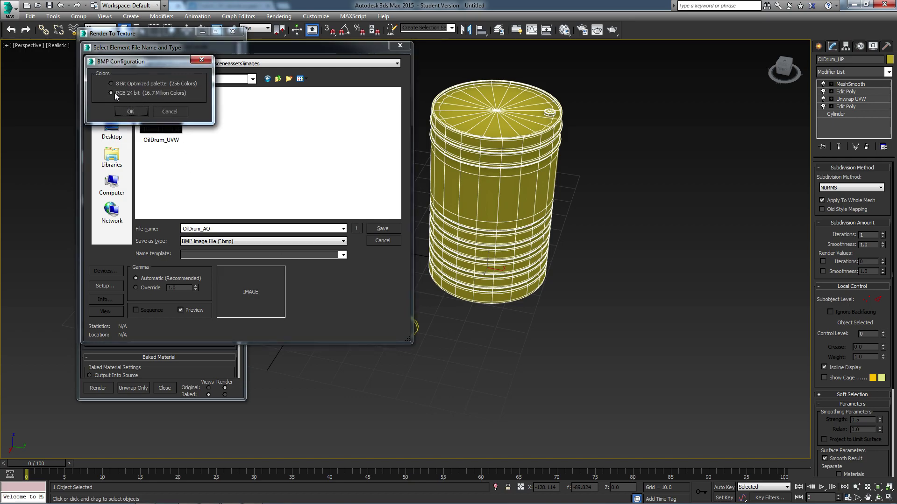
left_click(136, 112)
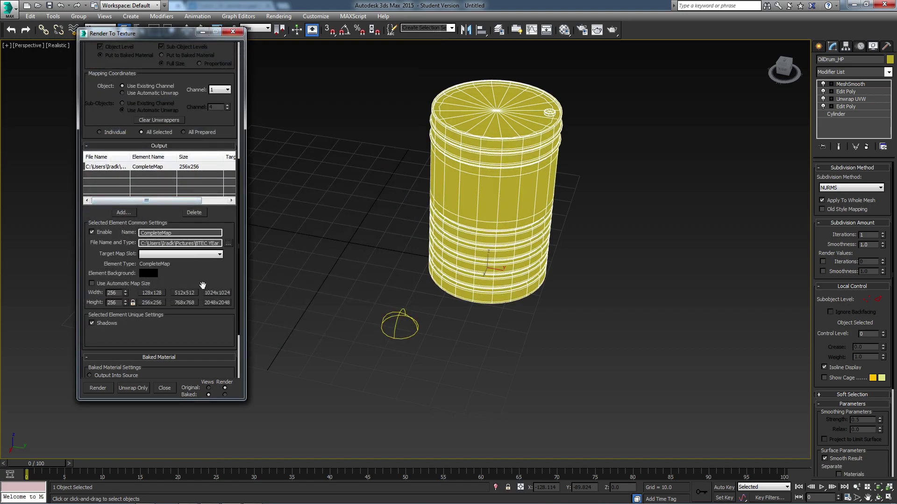
Set the CompleteMap's output size to 1024x1024
left_click_drag(238, 193, 238, 281)
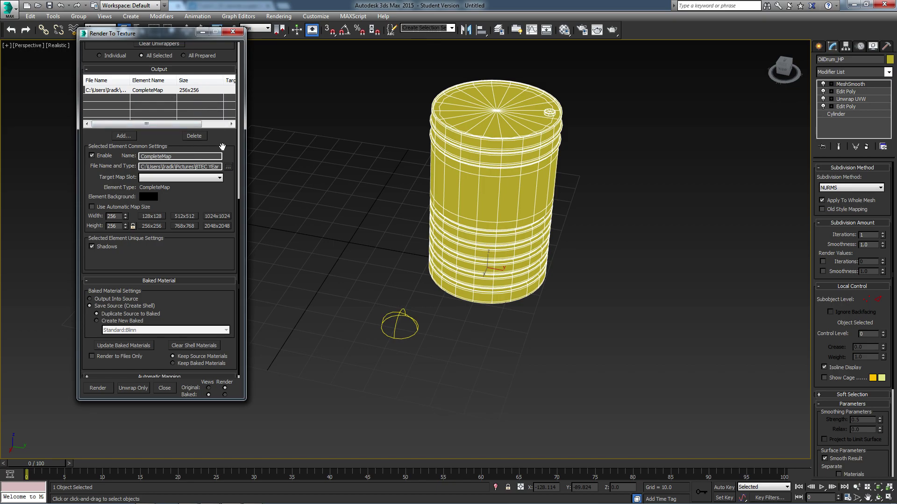
left_click(216, 217)
scroll(216, 256, "down", 1)
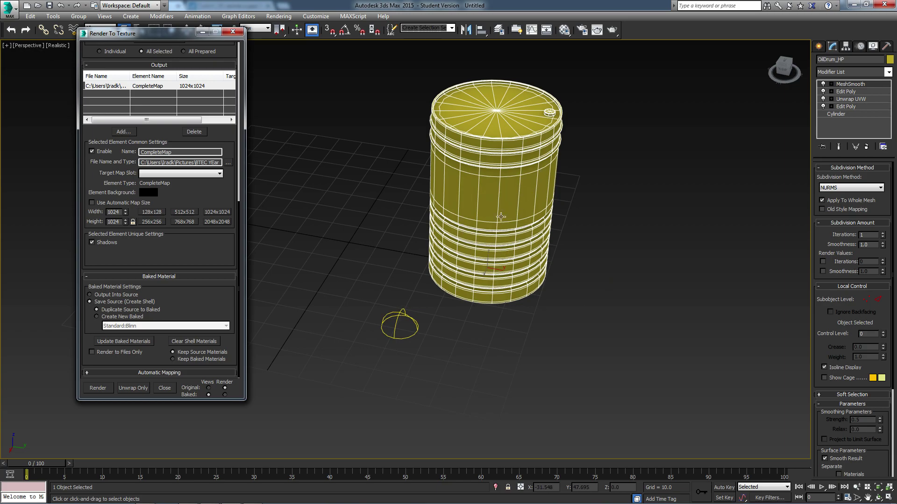
Set the first material's diffuse color to pure white (255, 255, 255) and assign the material to the high-poly drum
left_click(563, 33)
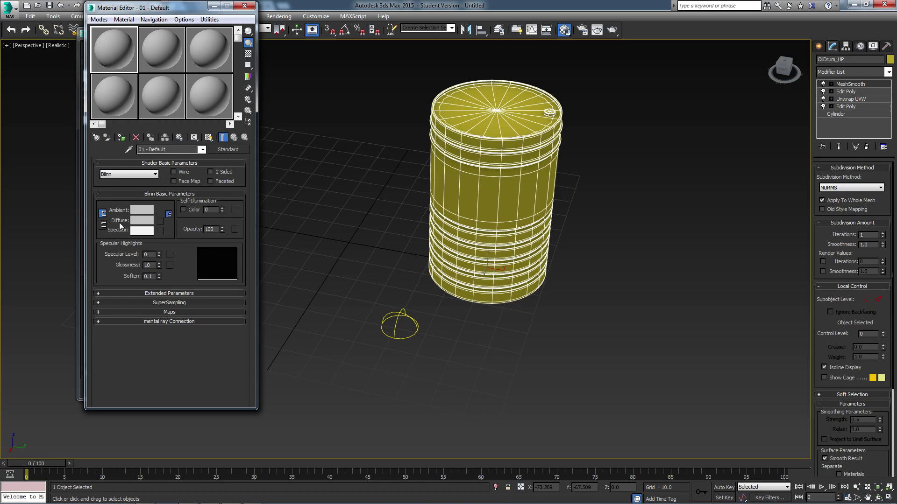
left_click(139, 221)
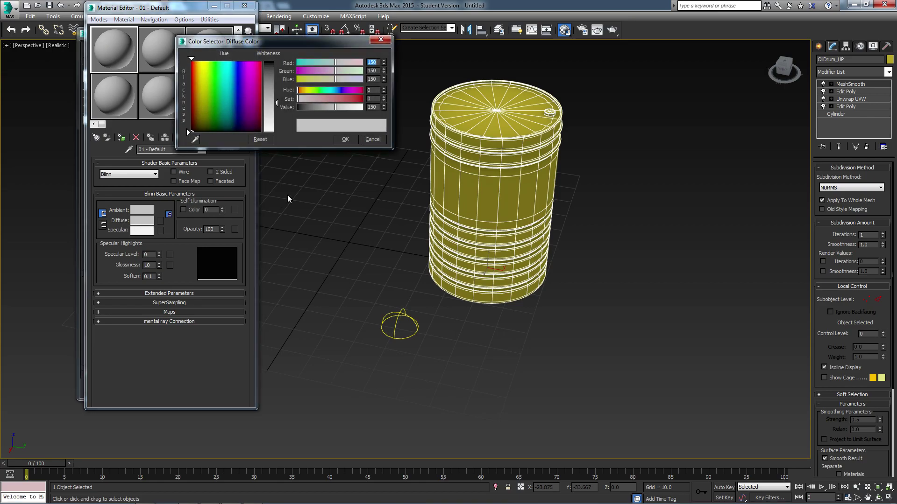
left_click_drag(278, 104, 277, 133)
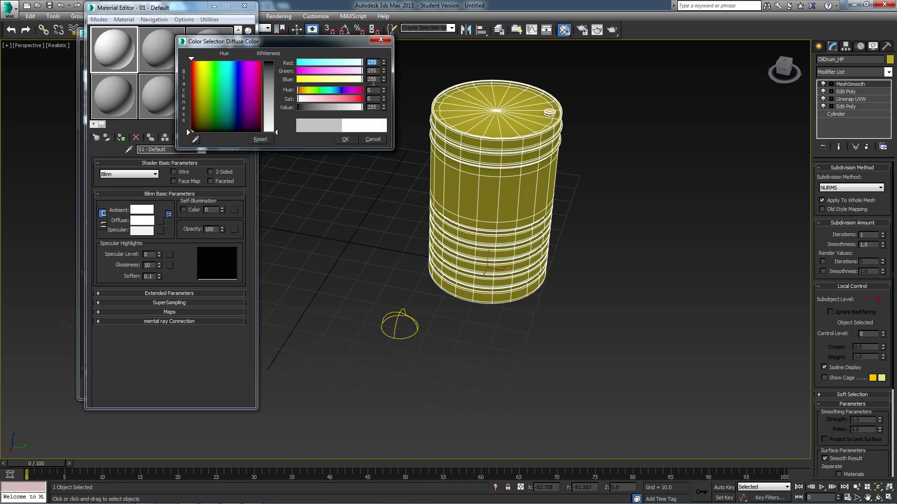
left_click(345, 140)
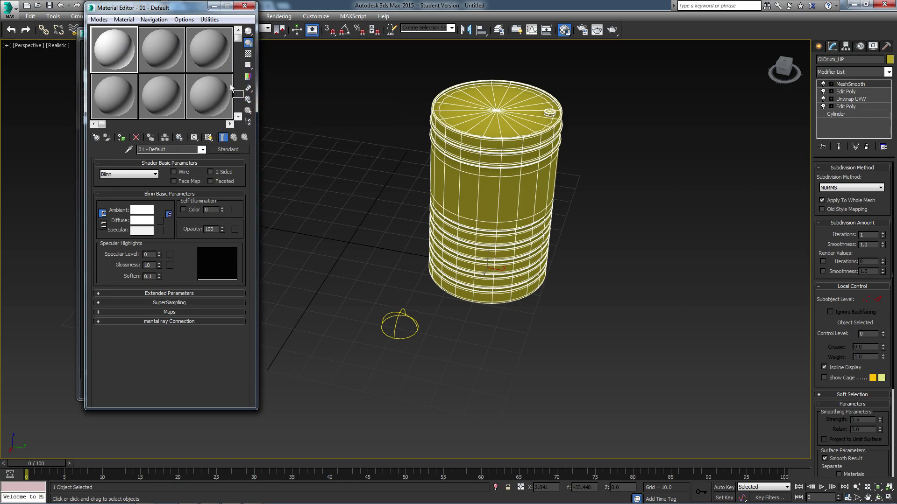
left_click_drag(244, 84, 466, 154)
left_click_drag(467, 155, 468, 156)
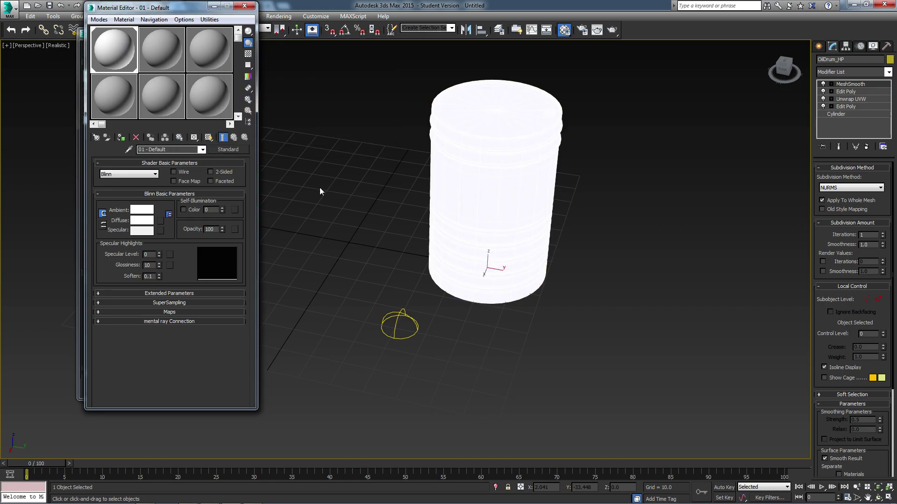
Bake the high-poly drum's CompleteMap to texture, continuing without a target map slot and suppressing future missing-target messages
left_click(248, 6)
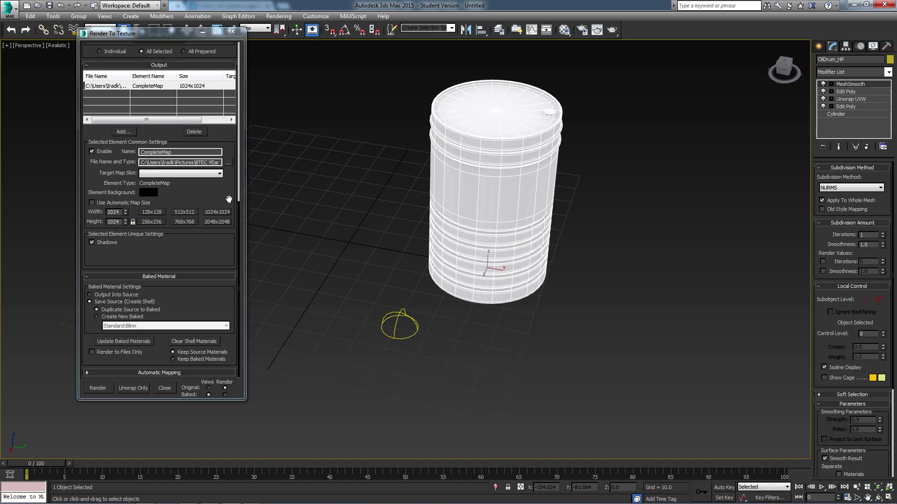
left_click(101, 390)
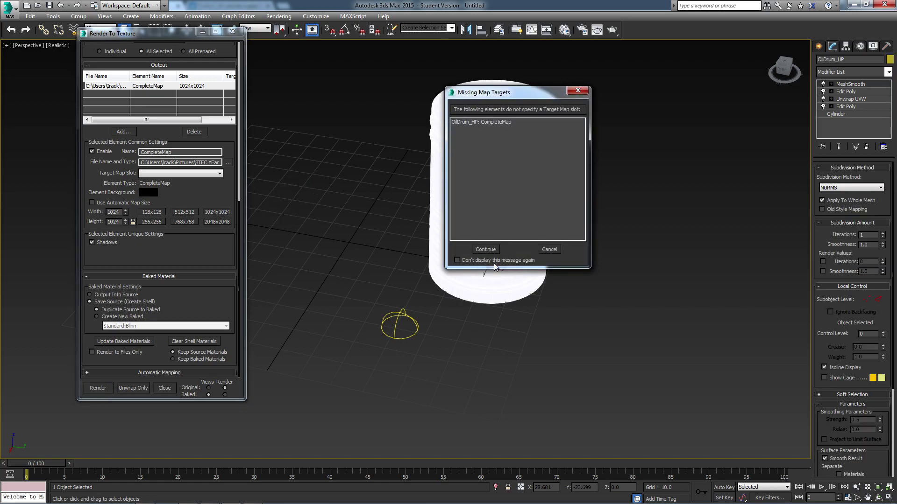
left_click_drag(501, 94, 459, 114)
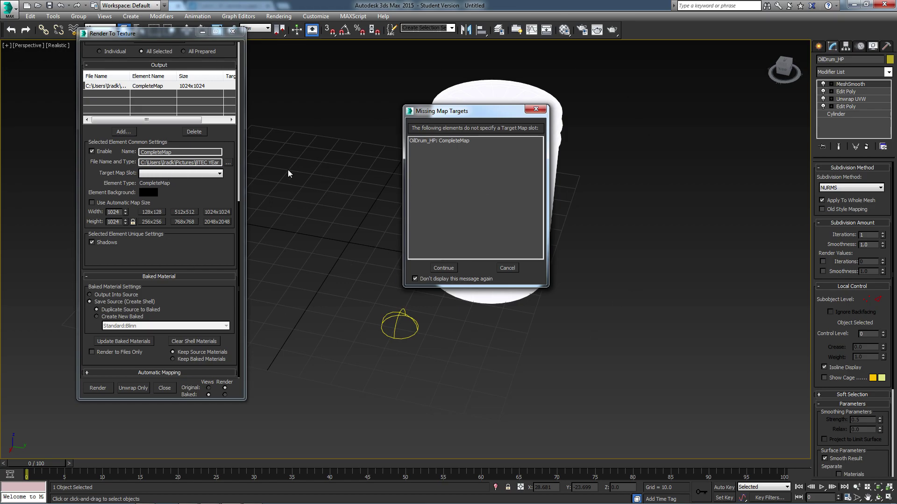
left_click(443, 268)
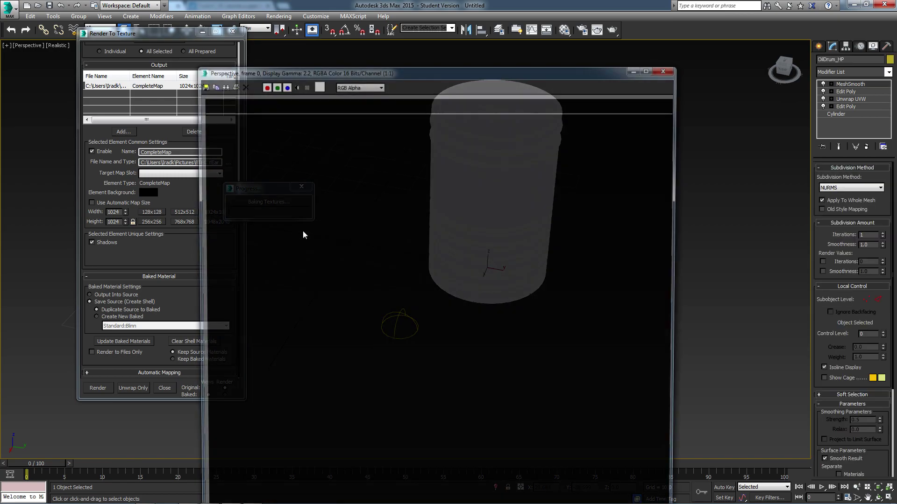
Reposition the rendered frame window to examine the baked ambient occlusion on the drum's lid and side wall
left_click_drag(391, 75, 383, 11)
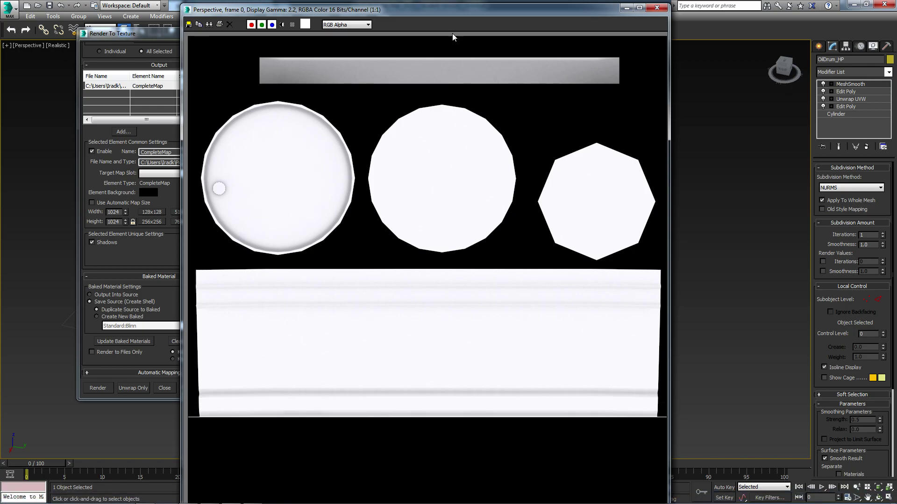
left_click_drag(453, 13, 458, 10)
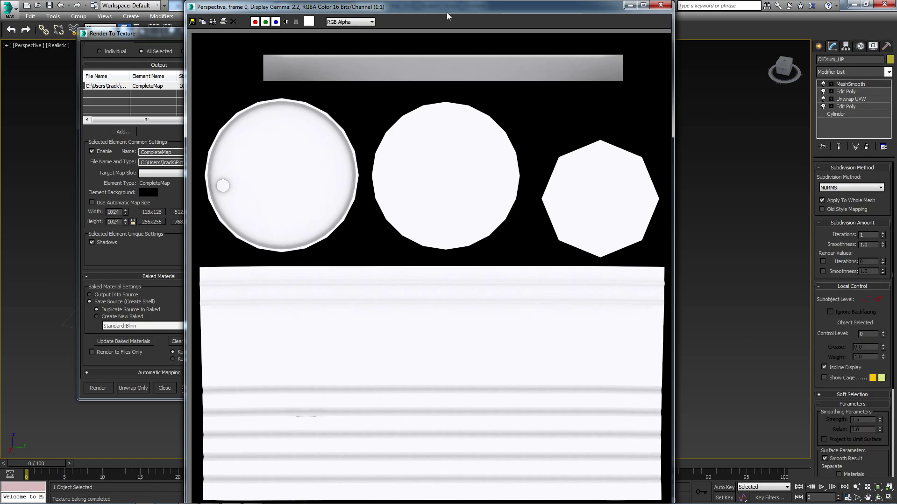
left_click_drag(446, 12, 445, 0)
double_click(420, 5)
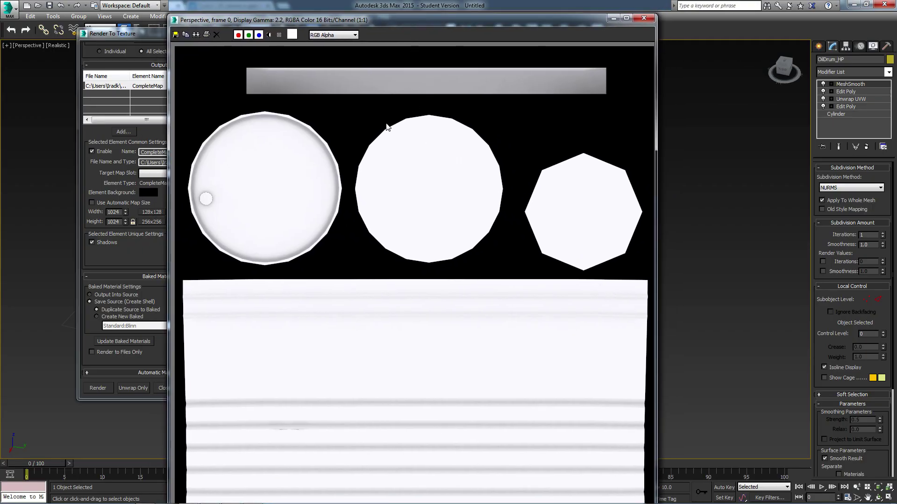
left_click_drag(468, 23, 482, 8)
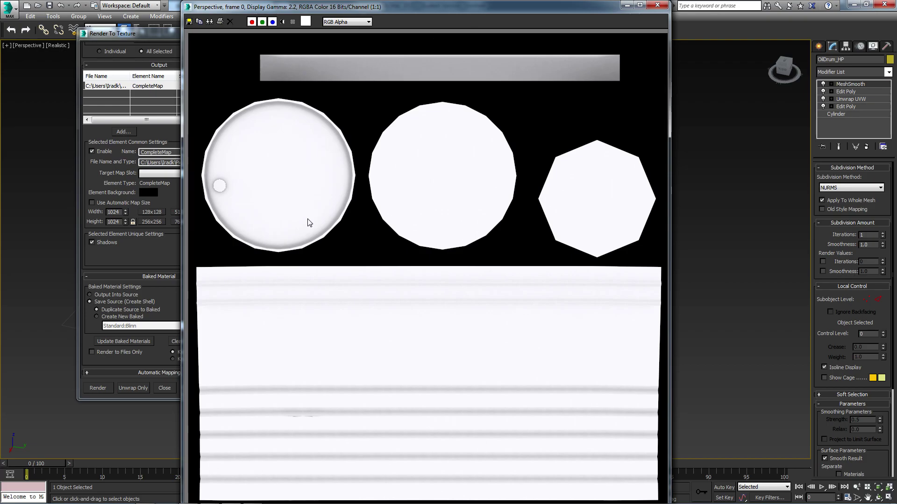